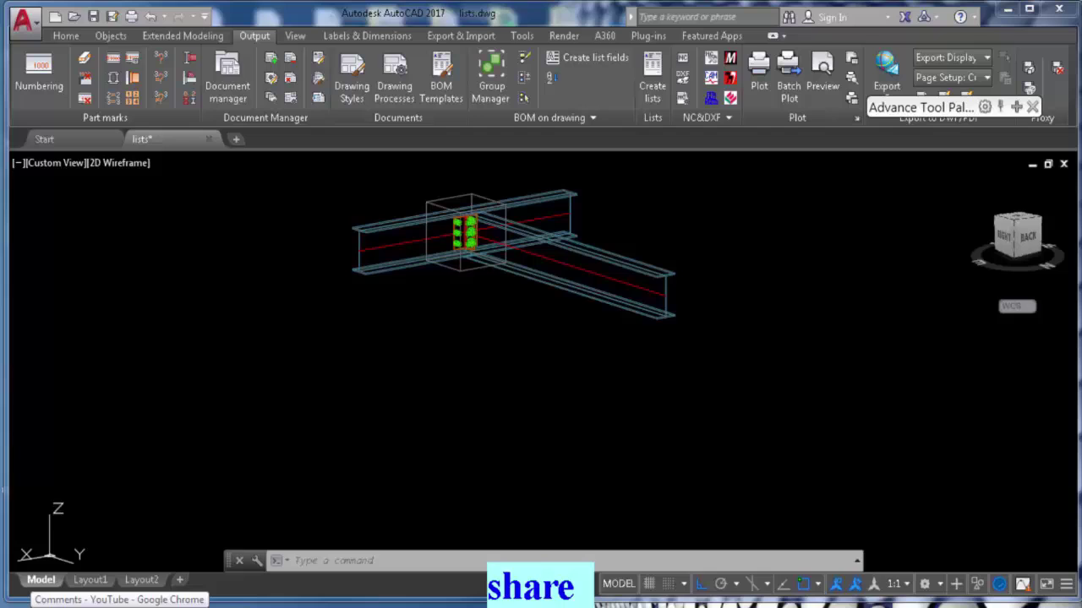
Step: Bring the Chrome window with the YouTube comments page to the front
left_click(119, 605)
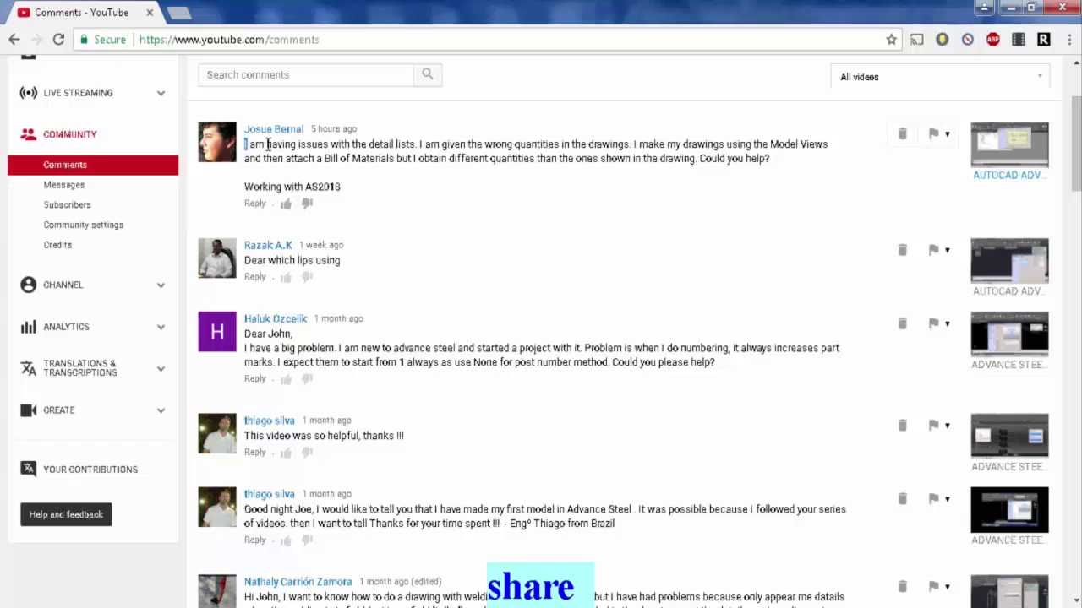
Step: Highlight the first comment's question about wrong detail-list quantities
left_click_drag(267, 145, 343, 154)
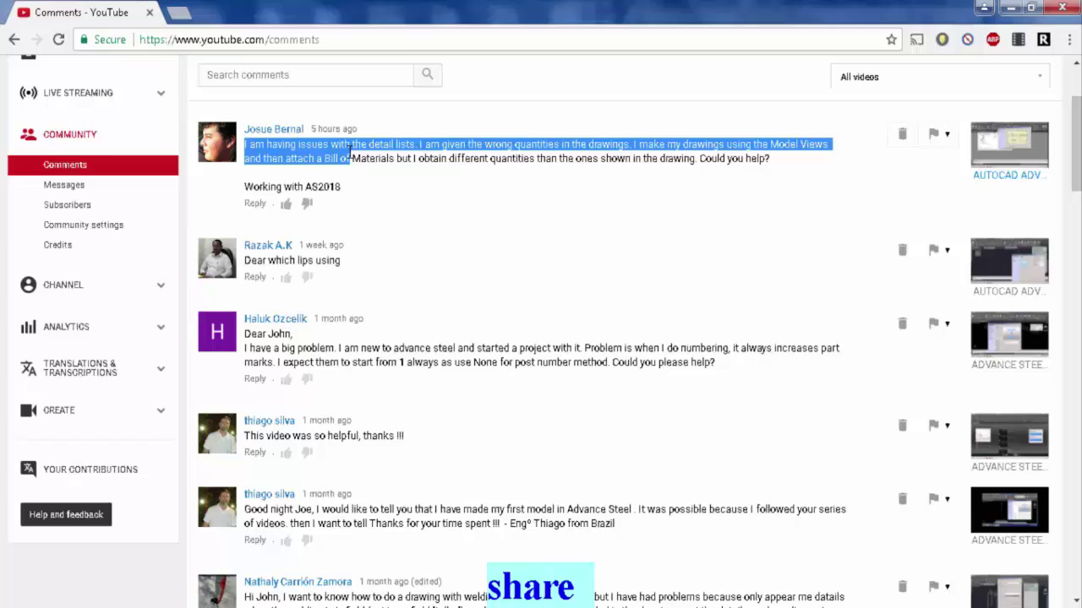
left_click_drag(350, 154, 408, 156)
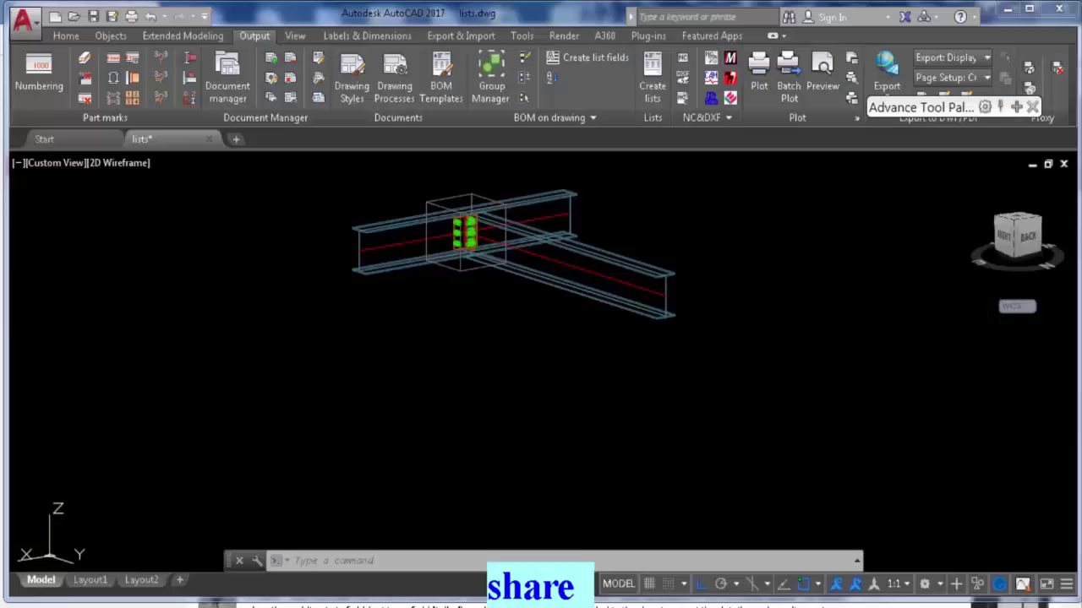
Step: Reframe the beam model, run part numbering with OK, and close the numbering results panel
scroll(435, 409, "down", 4)
scroll(438, 409, "up", 2)
scroll(438, 409, "up", 4)
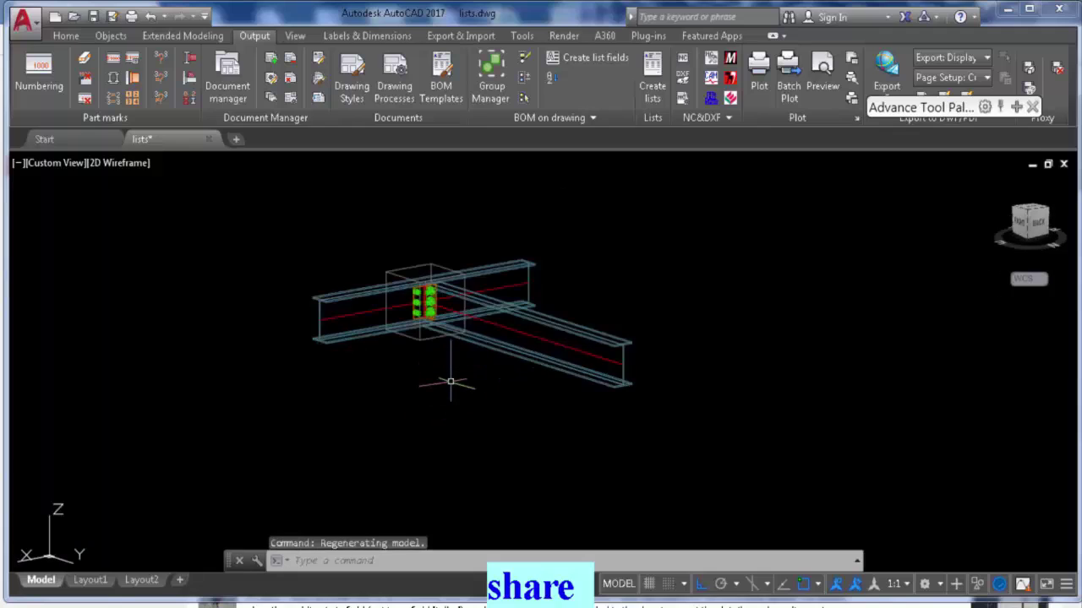
middle_click_drag(427, 365, 368, 371)
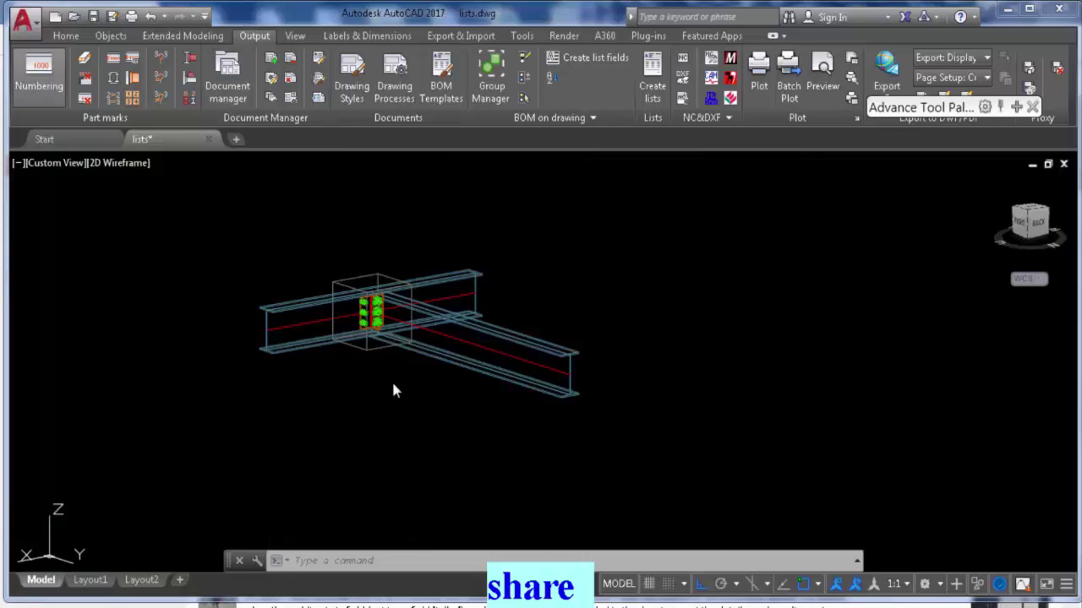
left_click(483, 545)
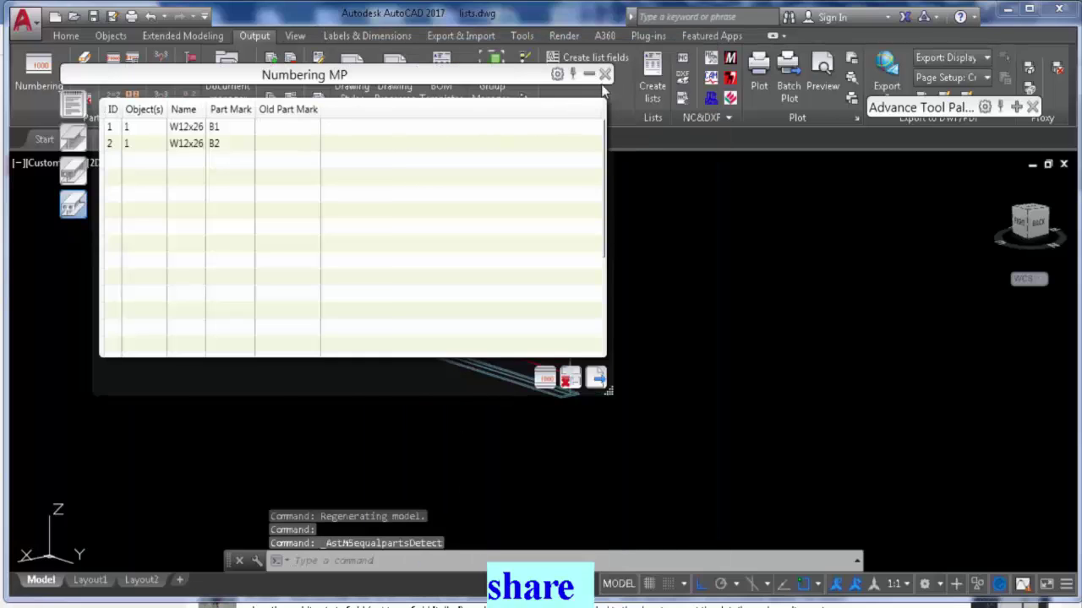
left_click(605, 75)
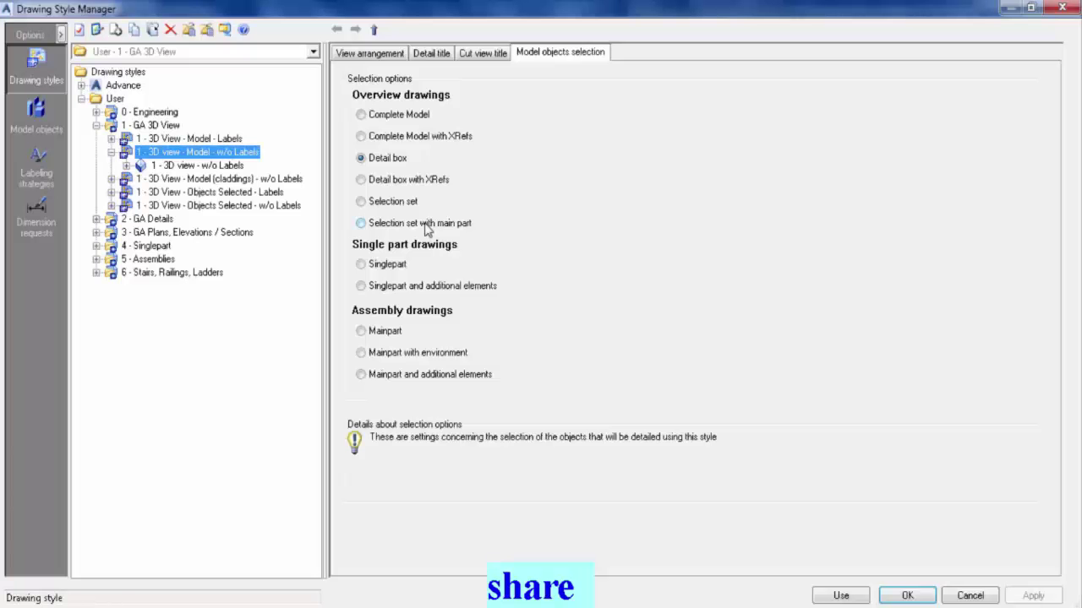
Step: Review the GA 3D View styles' selection settings, trying Selection set, Mainpart and Singlepart options
left_click(172, 140)
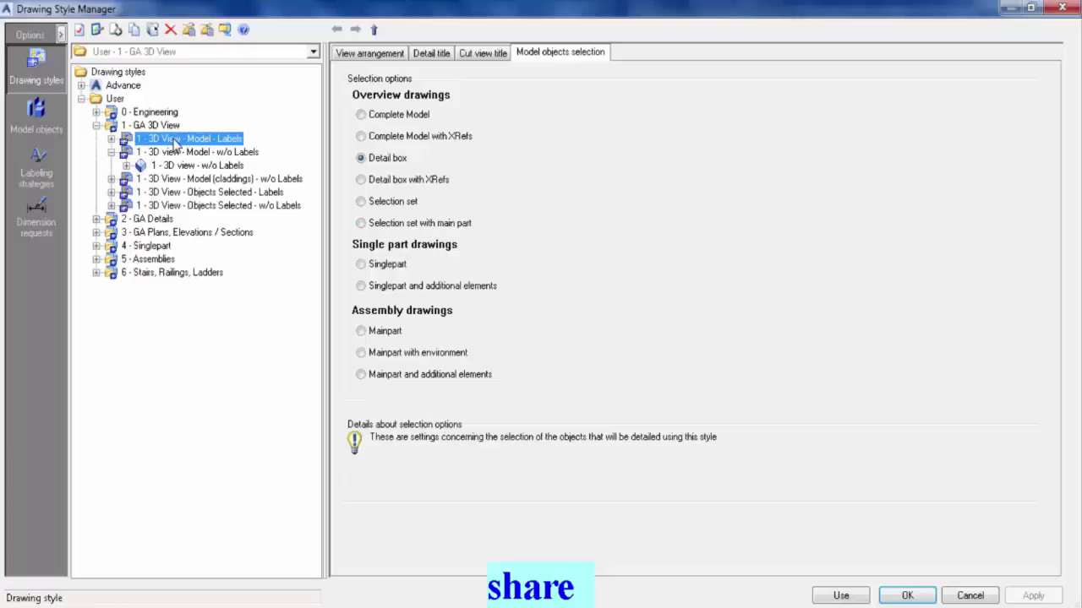
left_click(111, 152)
left_click(186, 154)
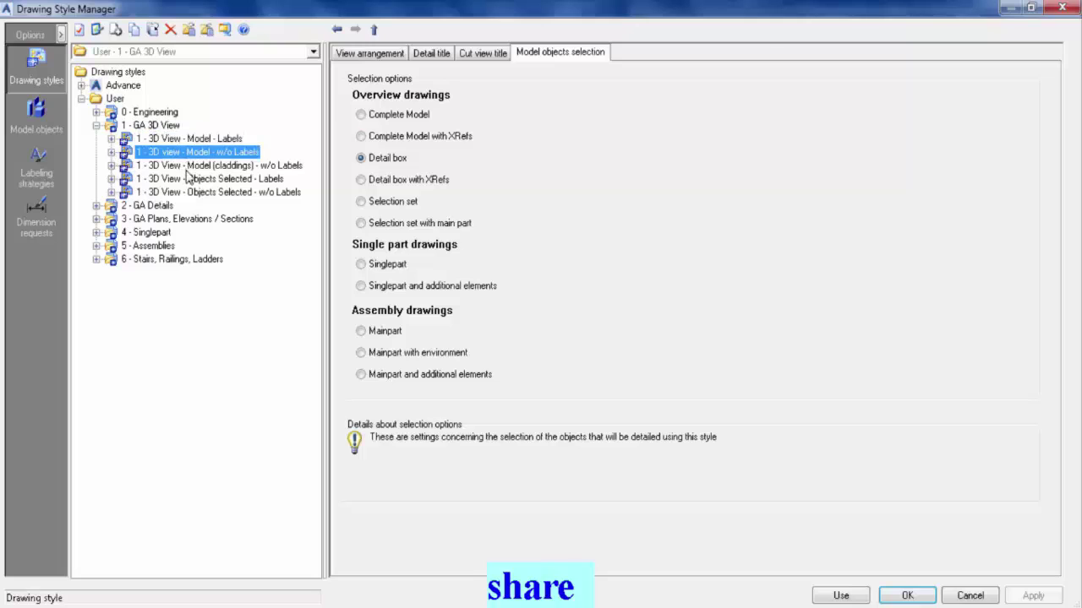
left_click(184, 167)
left_click(180, 194)
left_click(182, 180)
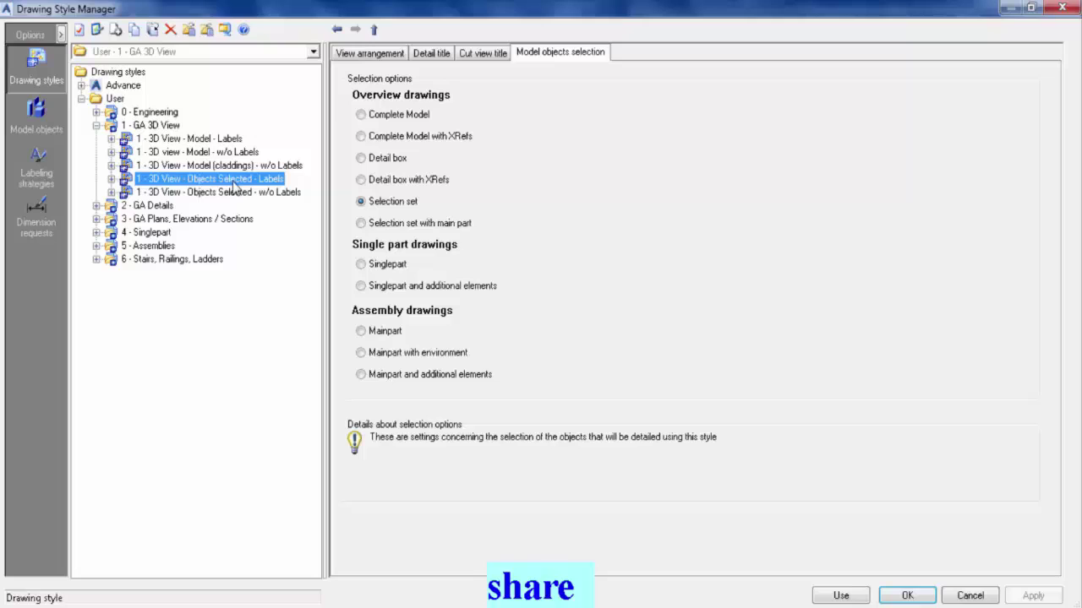
left_click(368, 203)
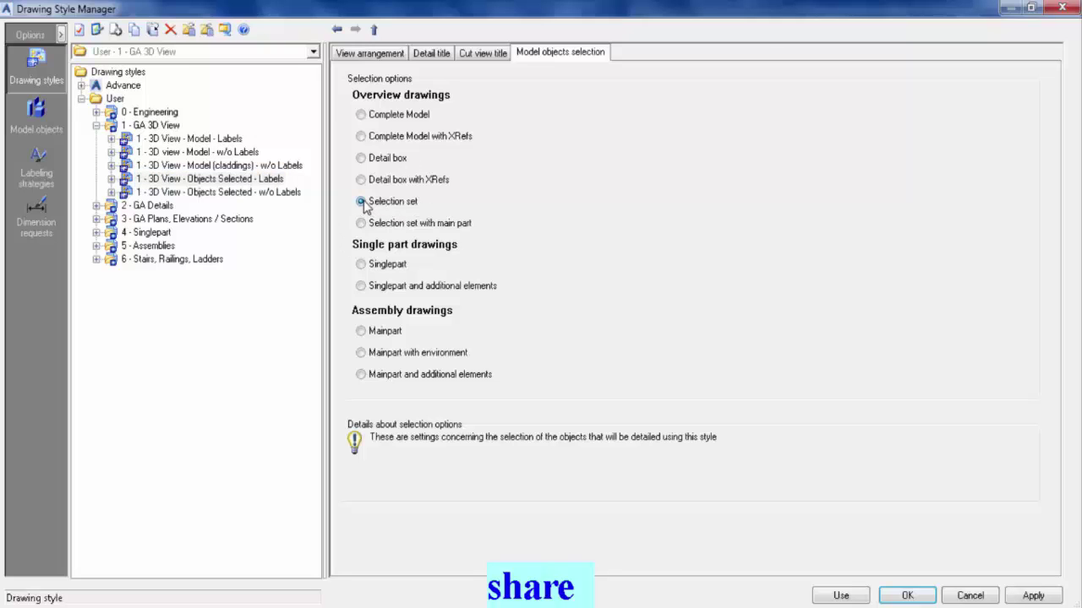
left_click(363, 333)
left_click(372, 265)
left_click(372, 286)
Step: Set '1 - 3D View - Model - Labels' to select Mainpart and start a drawing with it
left_click(96, 126)
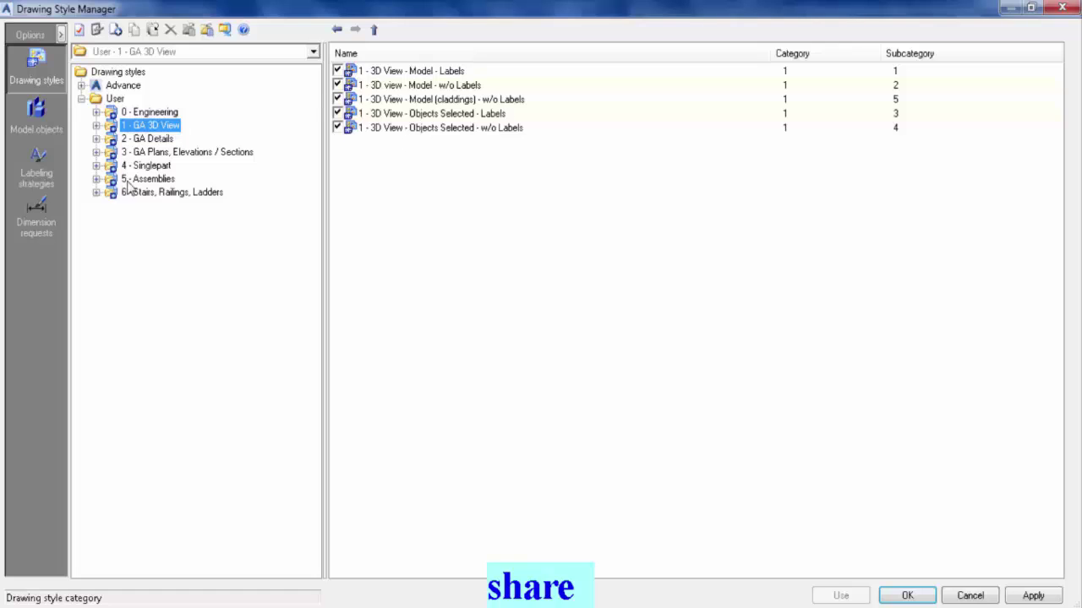
left_click(97, 126)
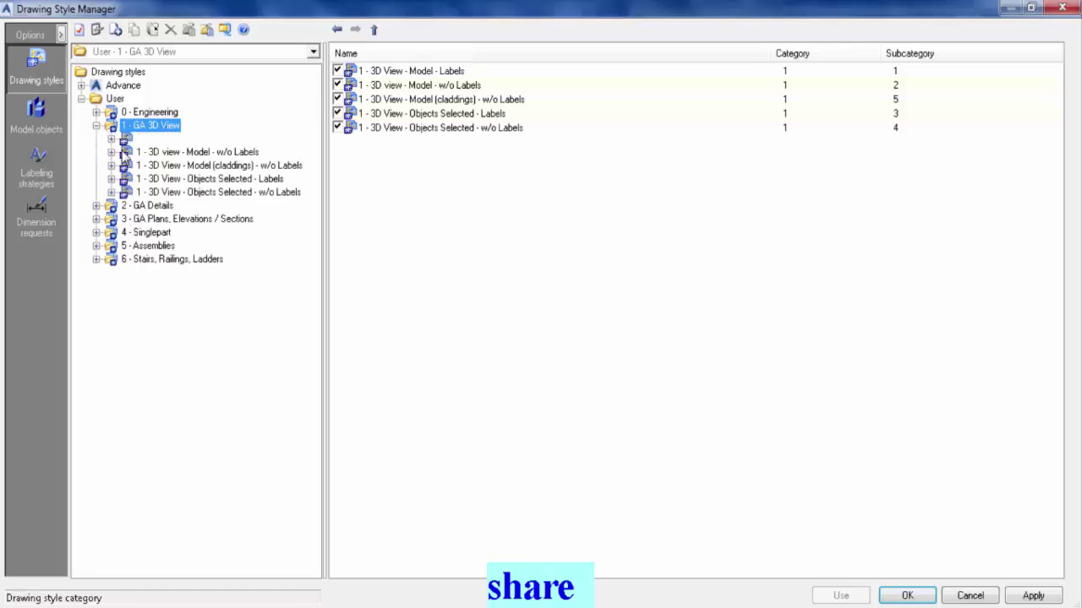
left_click(203, 139)
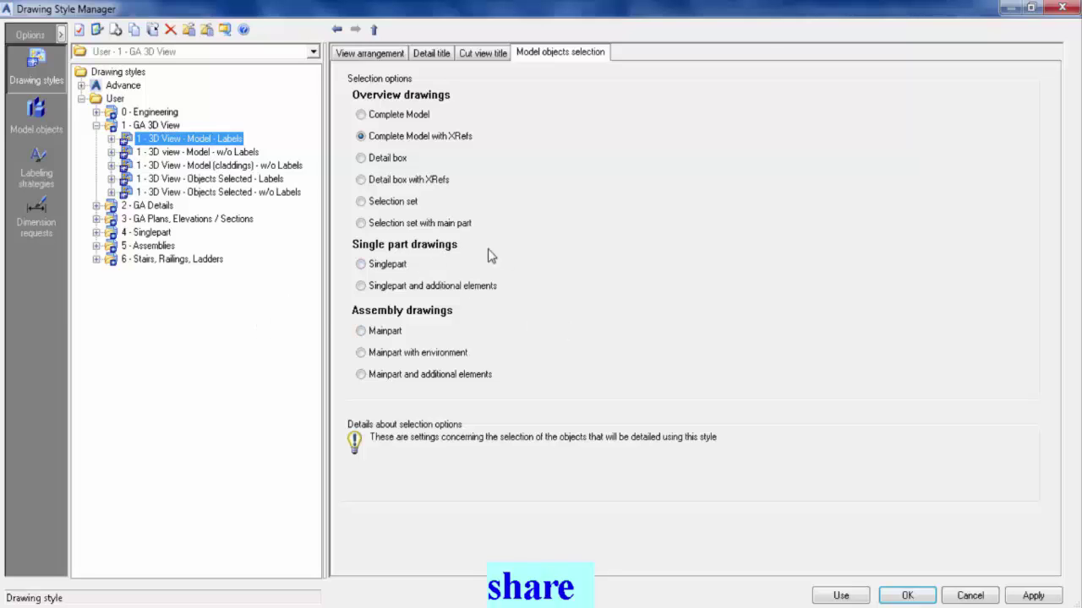
left_click(362, 332)
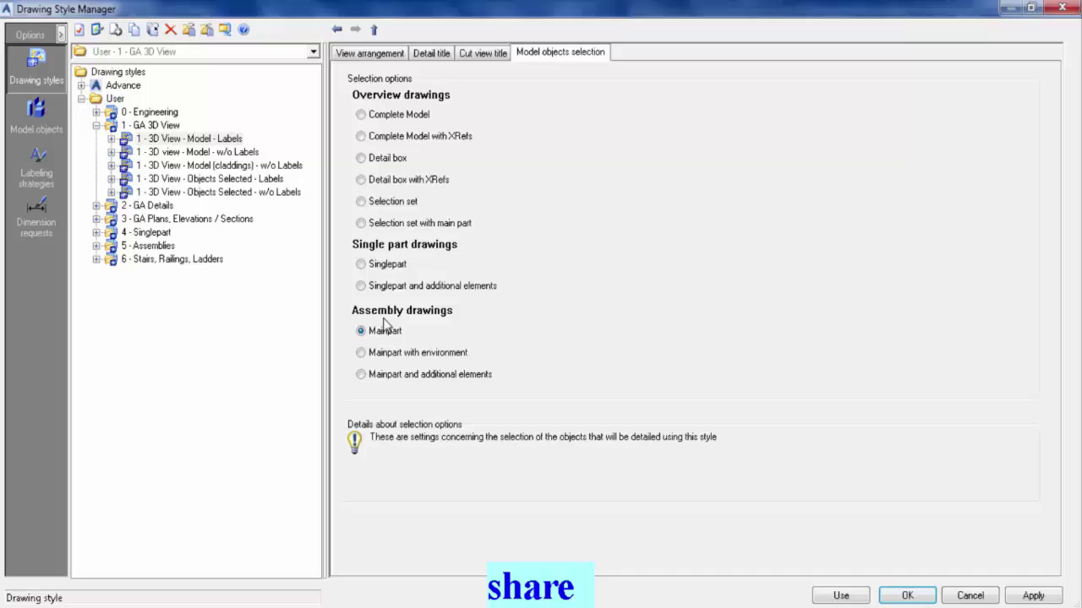
left_click(843, 595)
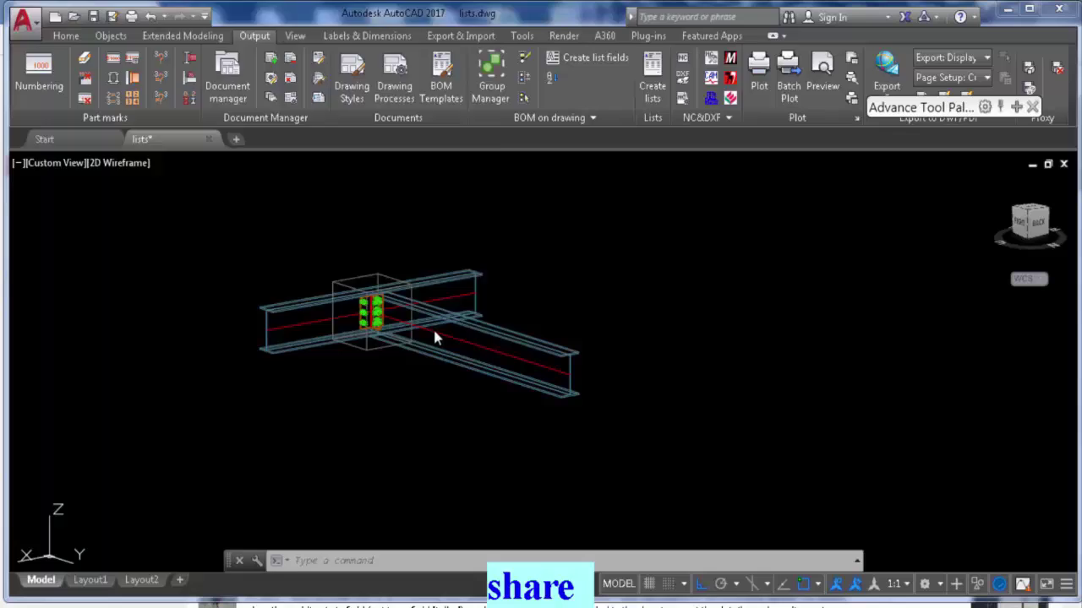
Step: Create detail drawing 1.dwg from the long through beam, accepting the drawing type and destination
left_click(317, 321)
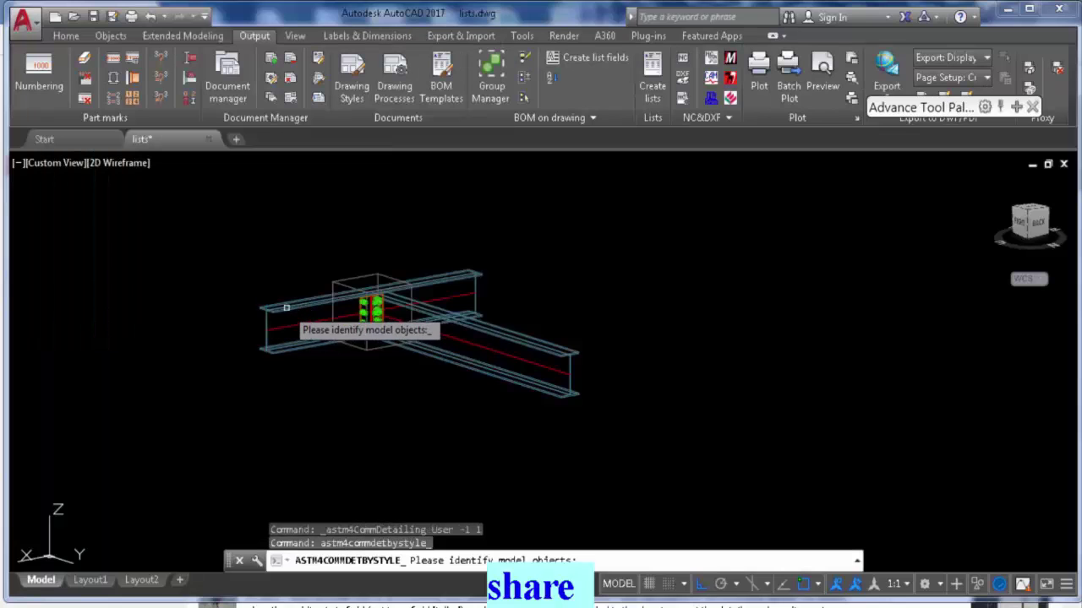
left_click(377, 275)
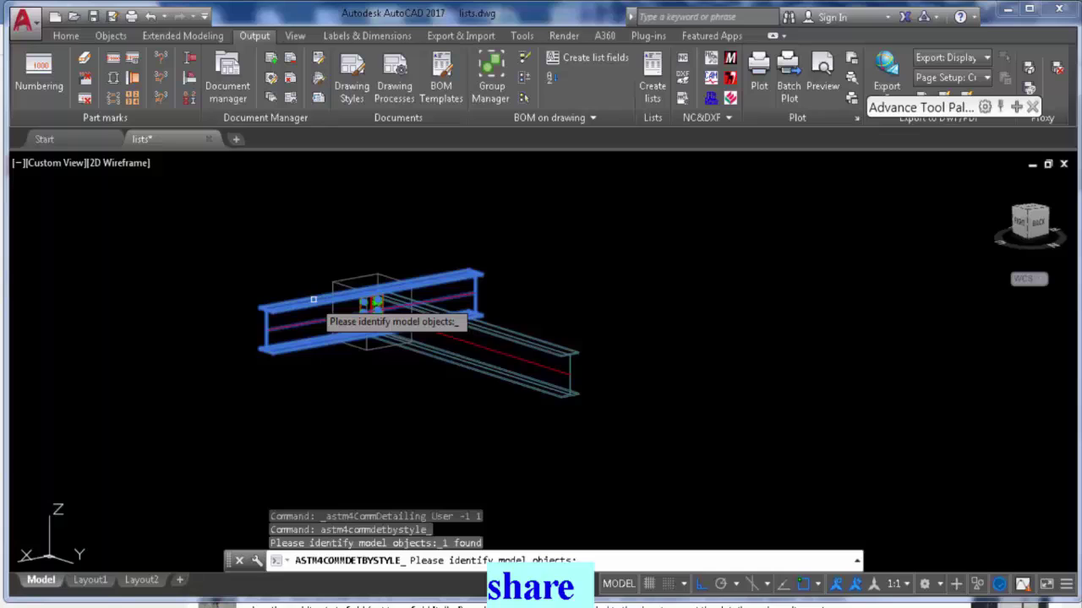
key("Return")
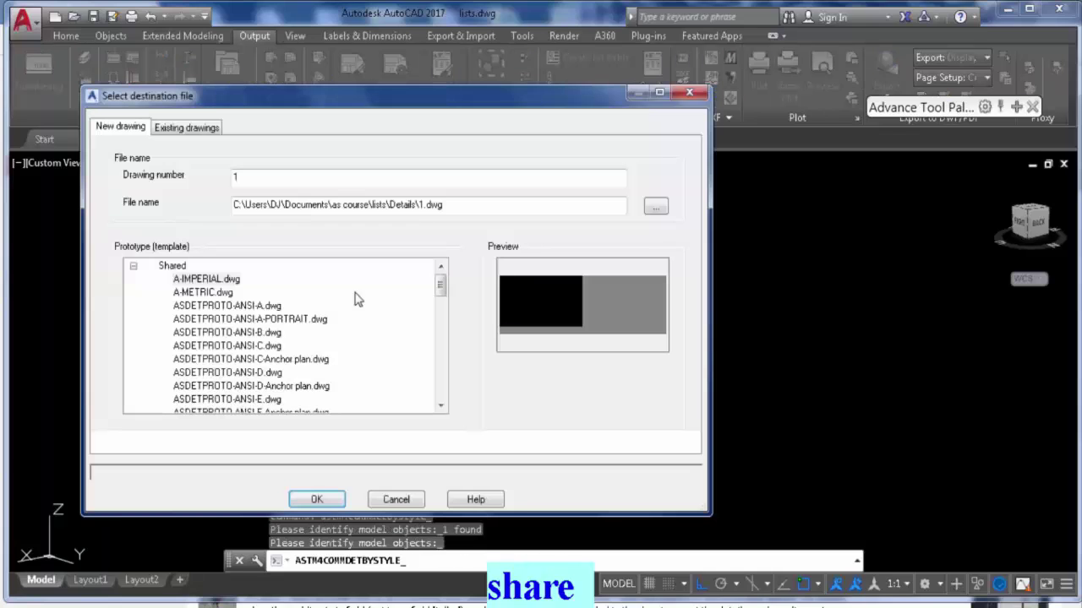
left_click(317, 499)
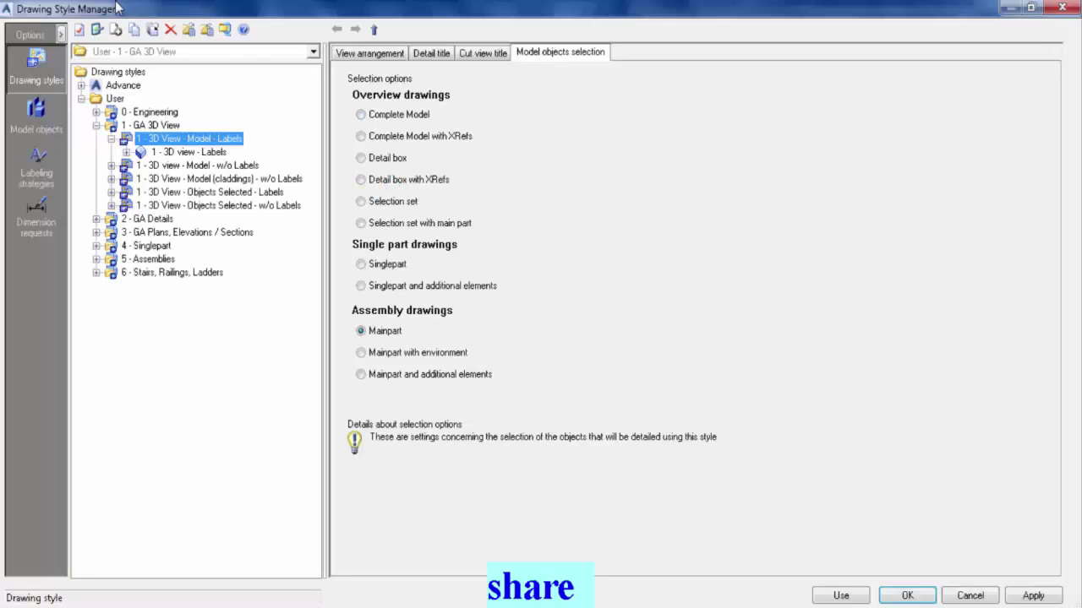
left_click(97, 125)
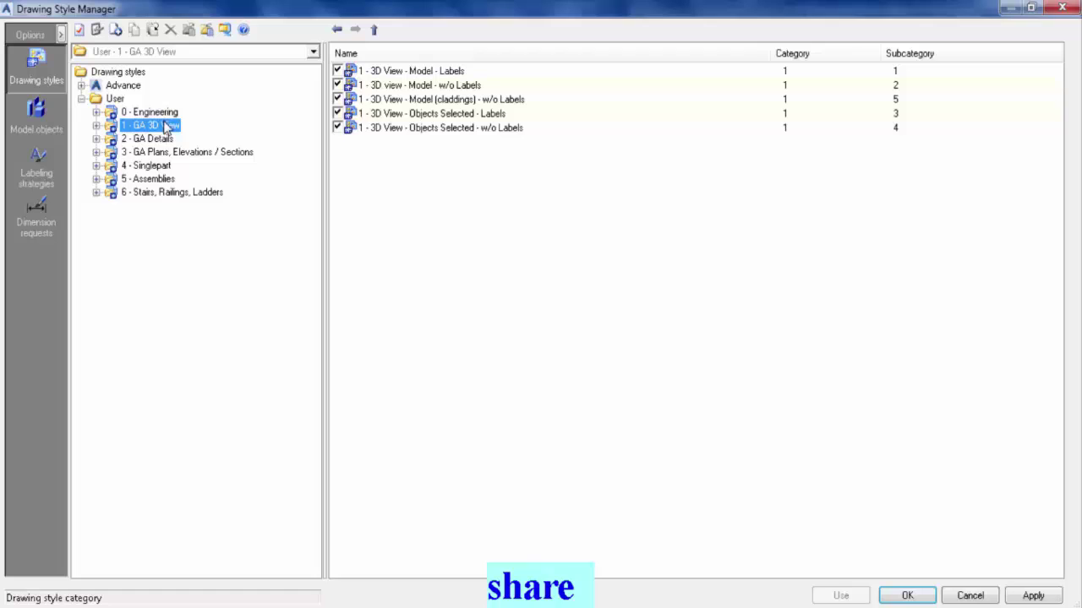
left_click(96, 179)
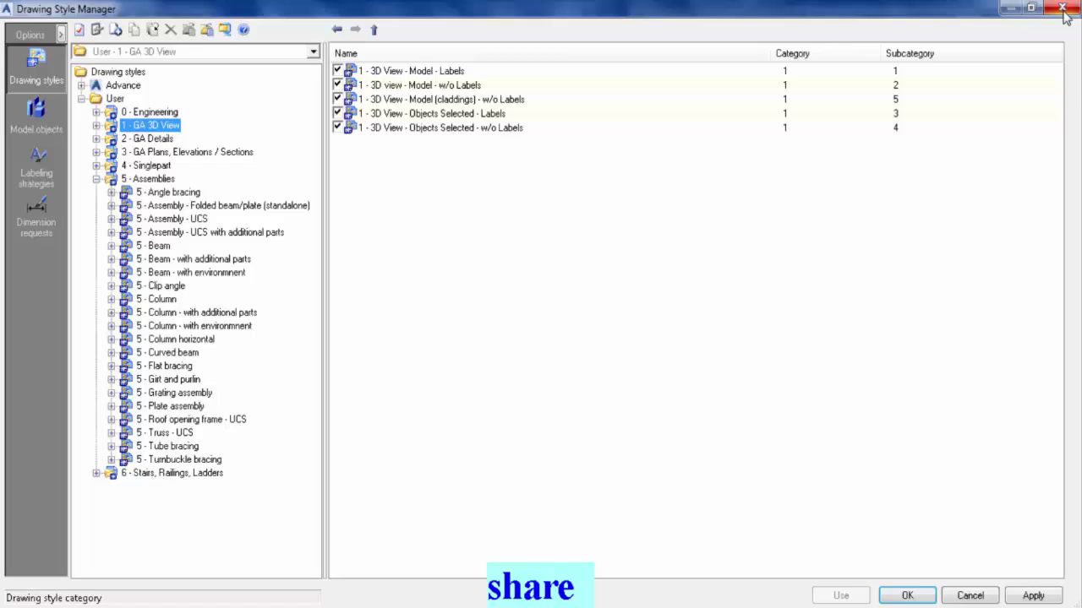
key("Escape")
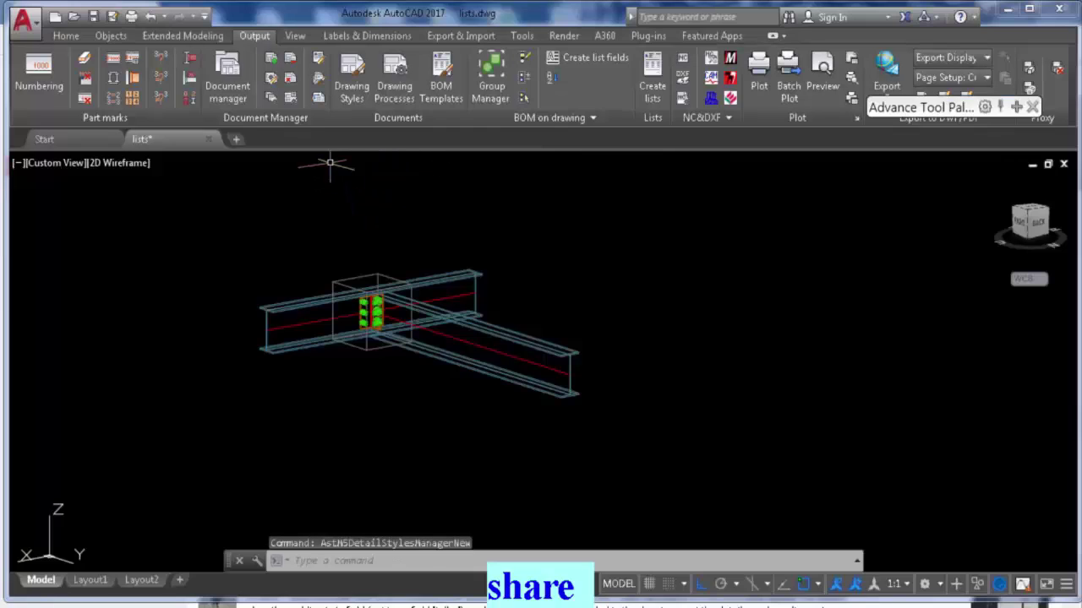
Step: From Document Manager's Details > Up to date list, open detail drawing 1.dwg
left_click(239, 88)
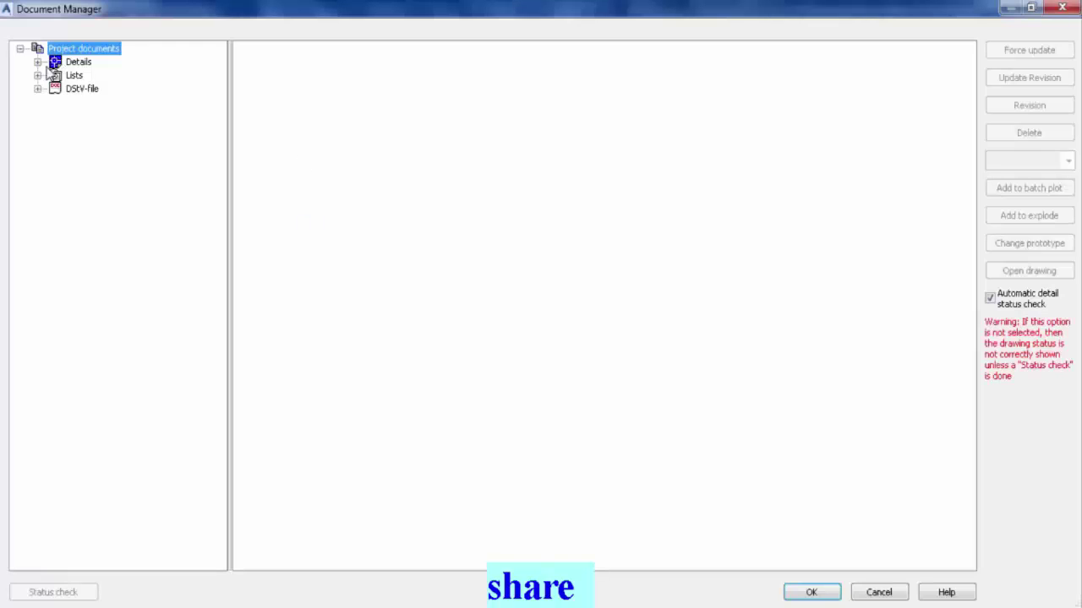
left_click(37, 62)
left_click(105, 75)
left_click(55, 76)
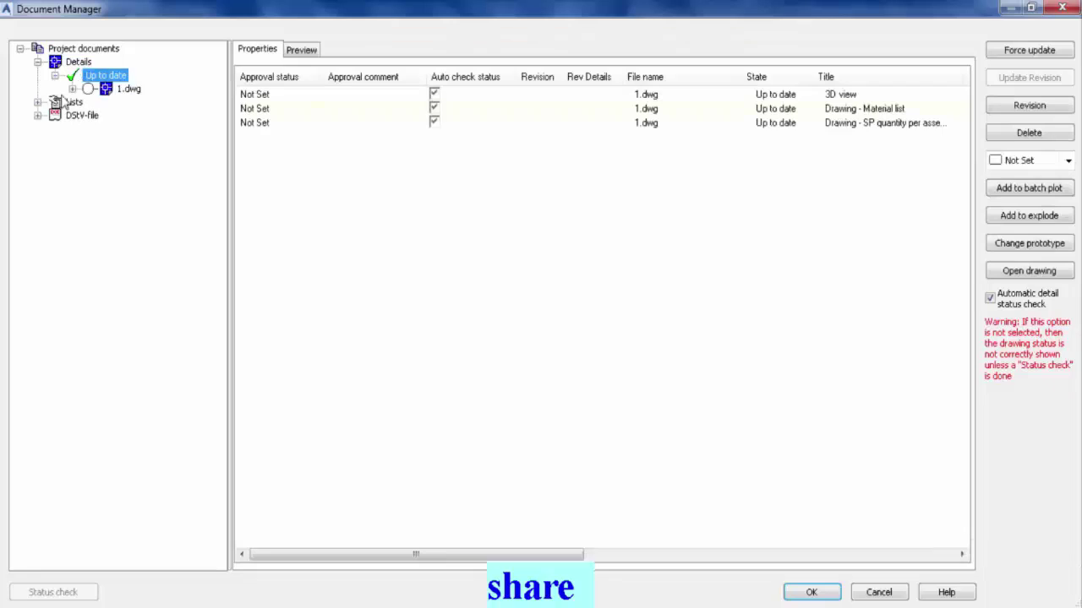
left_click(127, 90)
left_click(1029, 270)
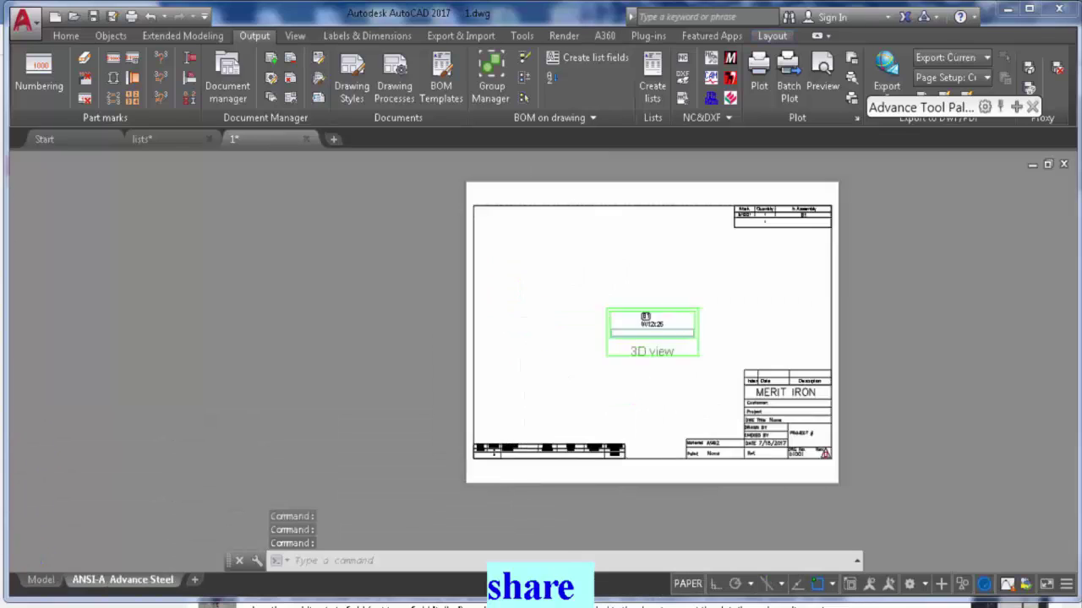
scroll(591, 422, "up", 5)
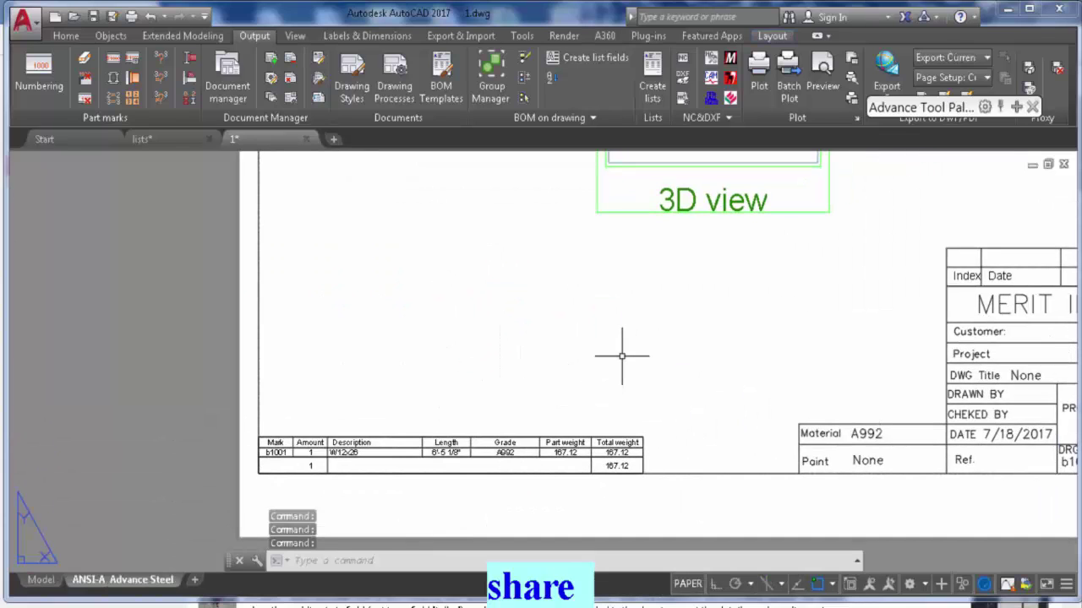
scroll(604, 390, "down", 3)
scroll(437, 433, "up", 6)
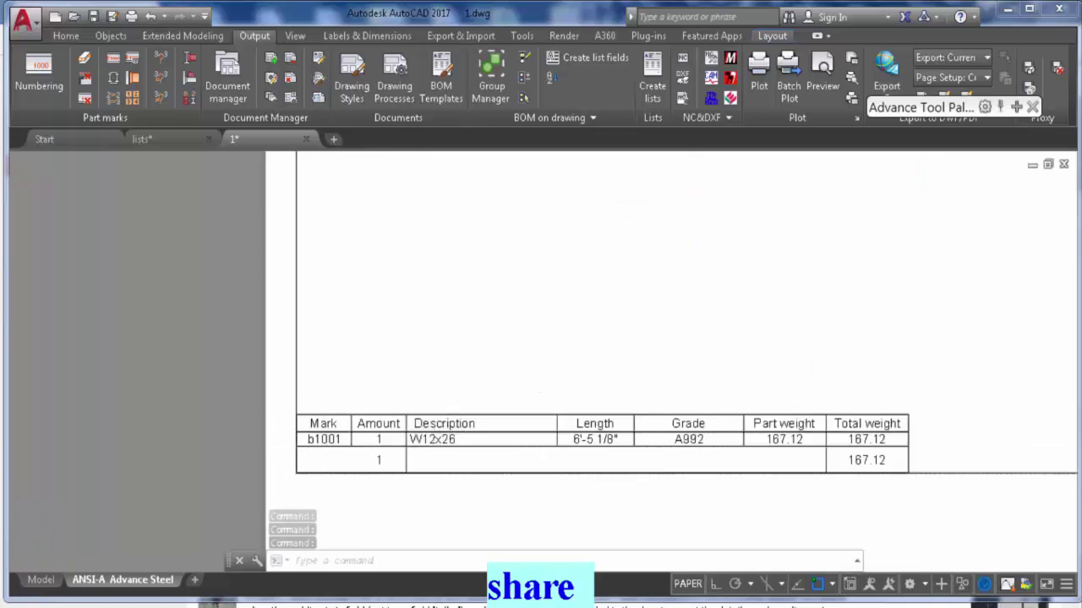
scroll(434, 429, "down", 4)
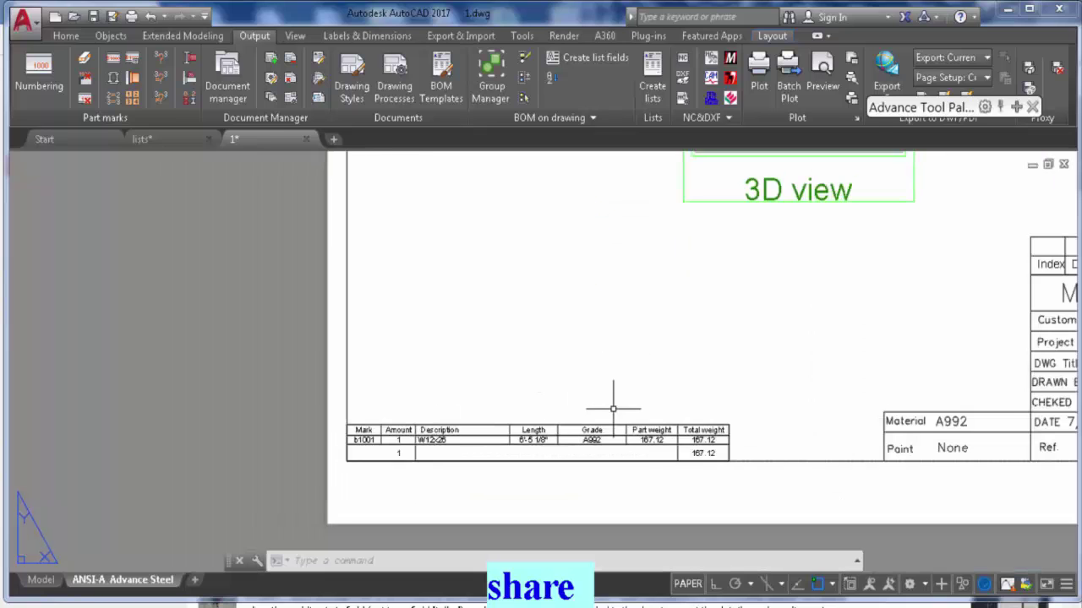
middle_click_drag(538, 425, 481, 437)
scroll(481, 436, "down", 4)
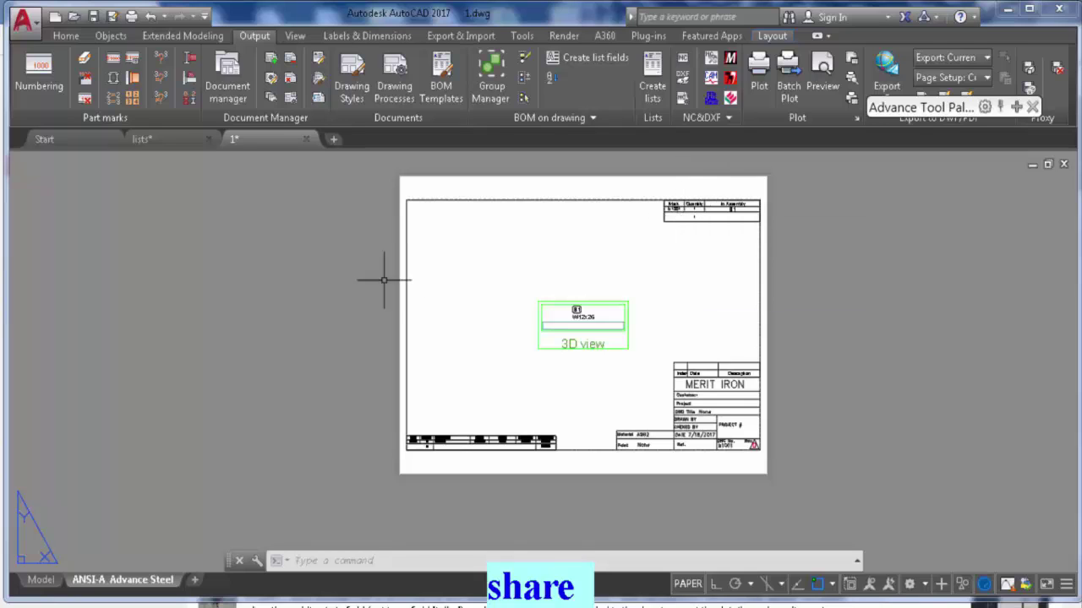
Step: Close 1.dwg, saving its changes, and nudge the lists.dwg beam model view
left_click(305, 139)
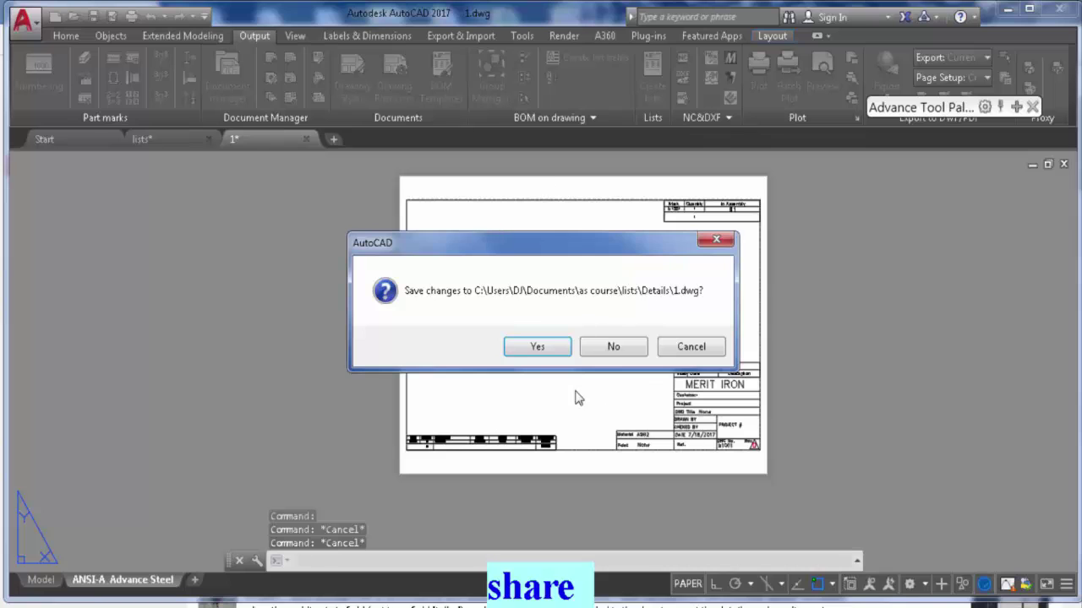
left_click(556, 348)
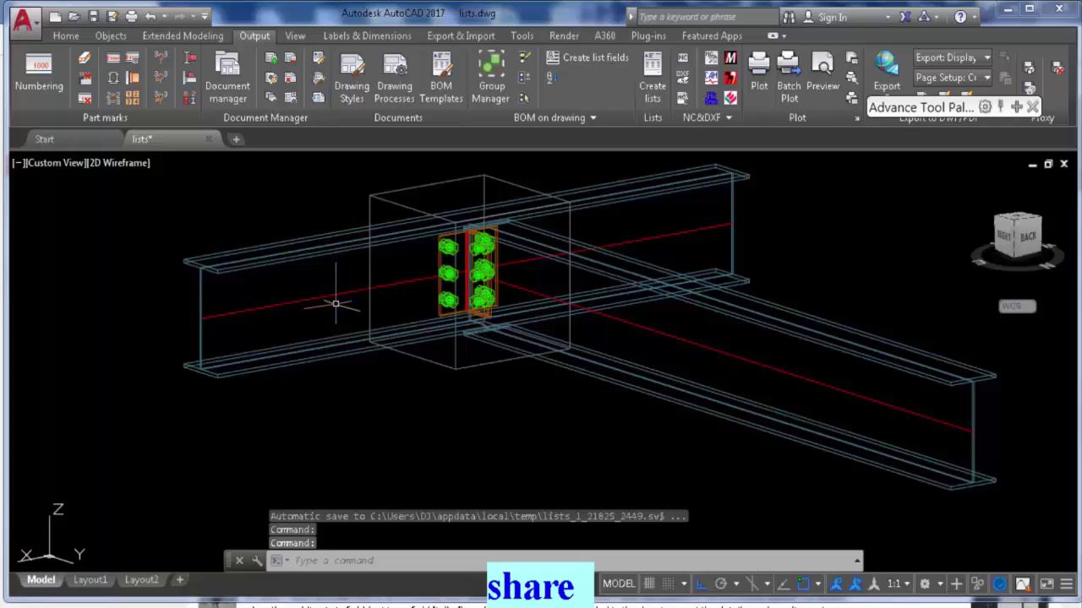
middle_click_drag(336, 304, 329, 324)
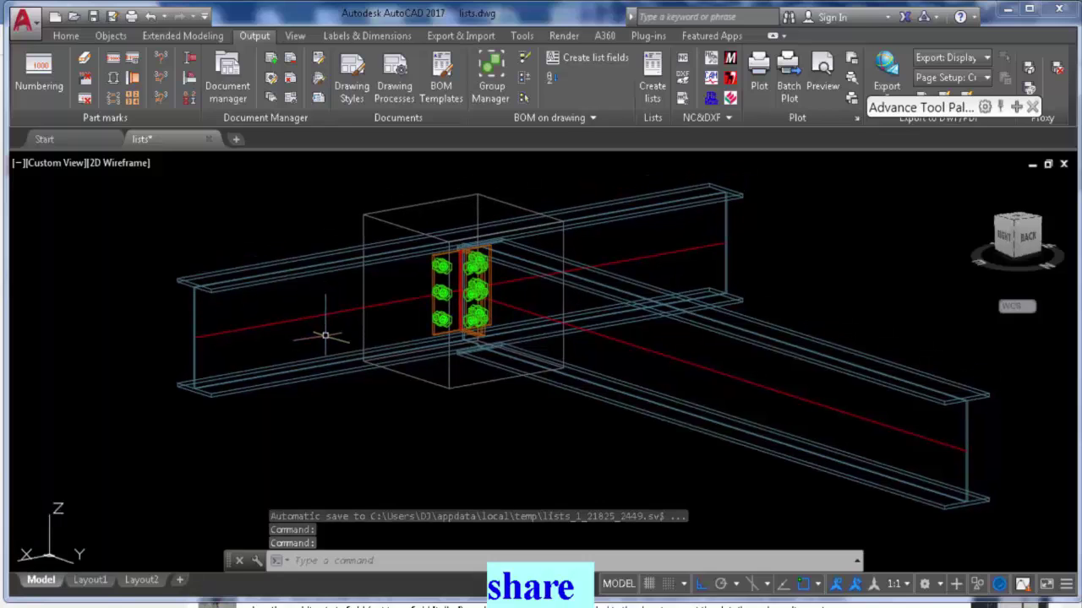
type("co")
key("Return")
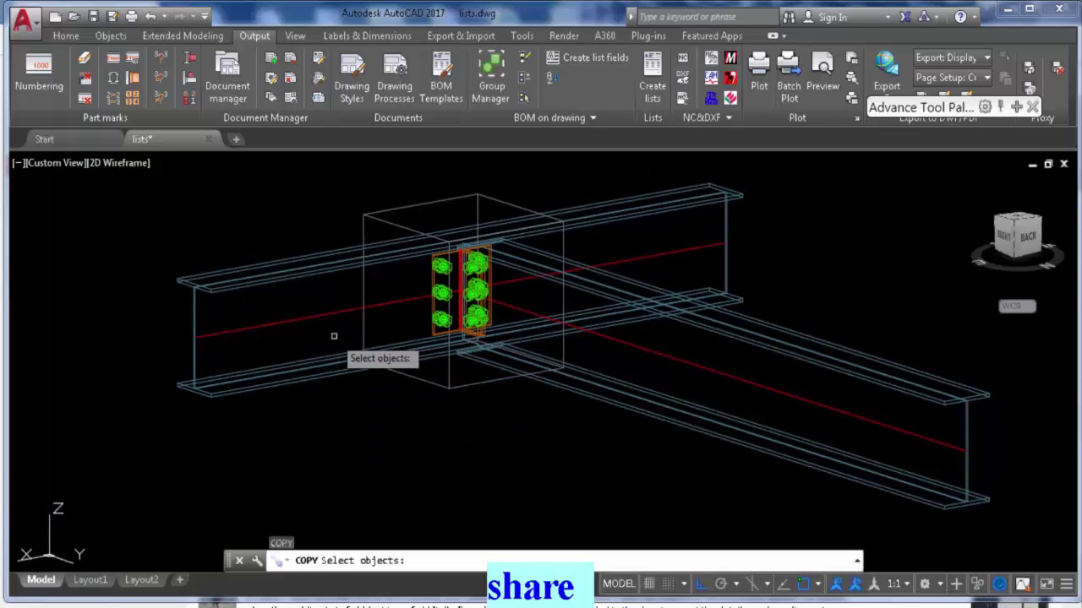
left_click(311, 378)
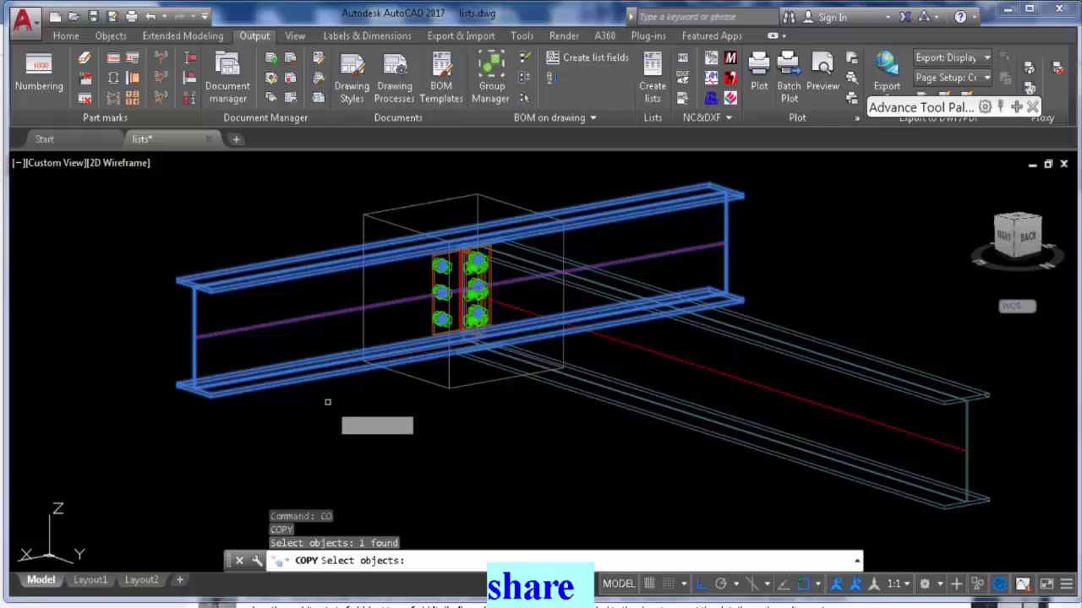
key("Return")
scroll(179, 342, "up", 6)
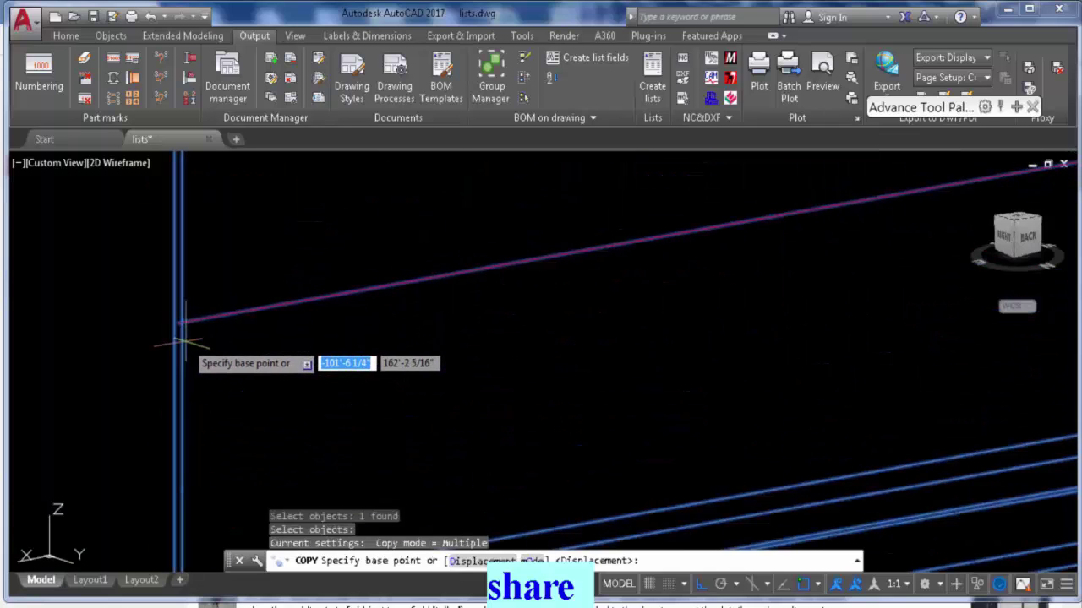
scroll(176, 326, "up", 3)
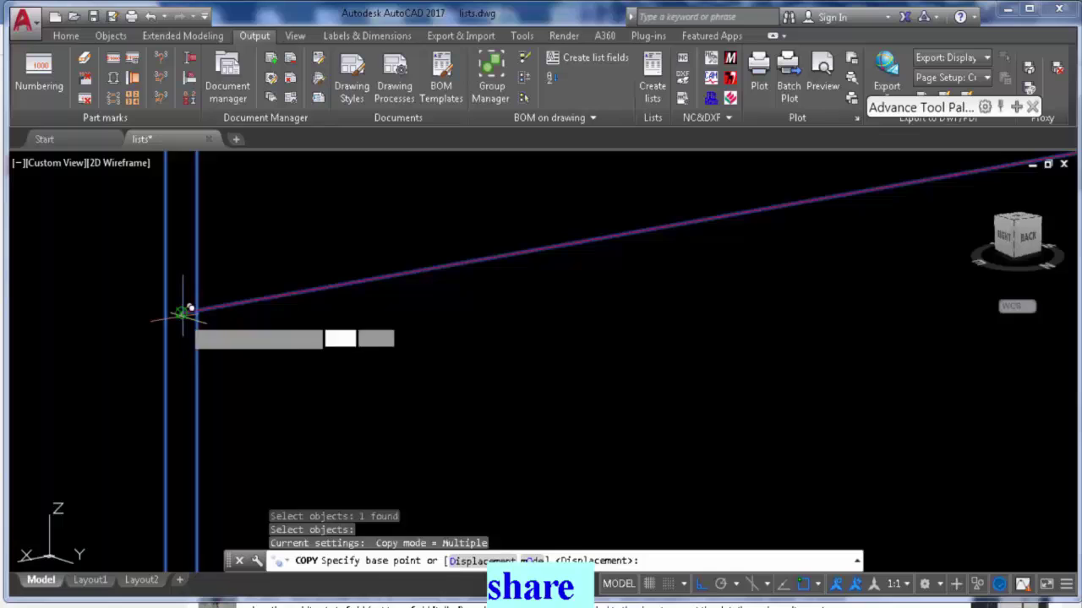
left_click(189, 309)
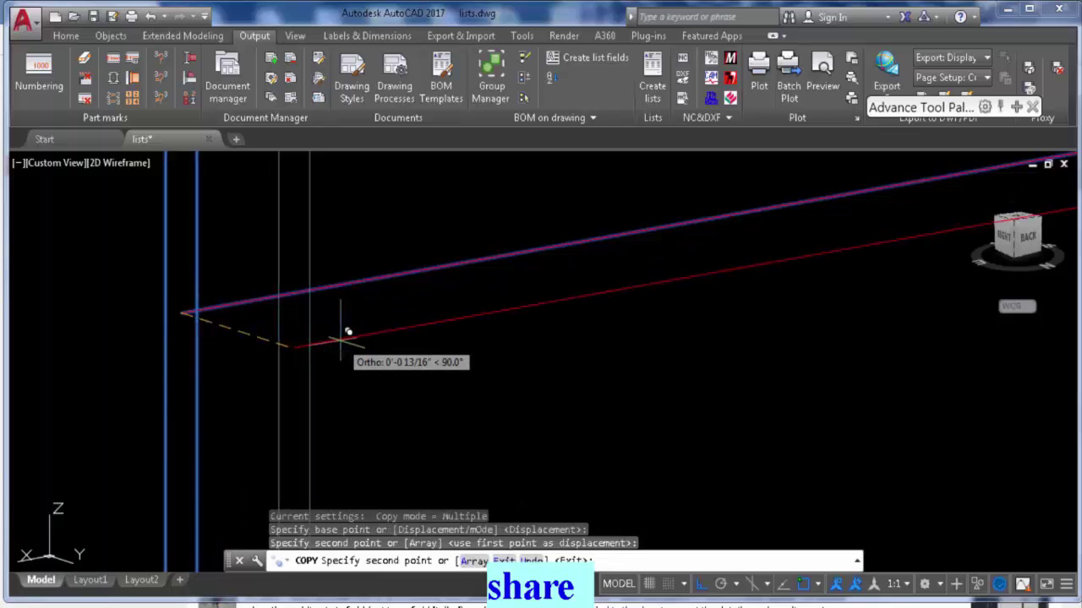
key("Escape")
scroll(338, 330, "down", 8)
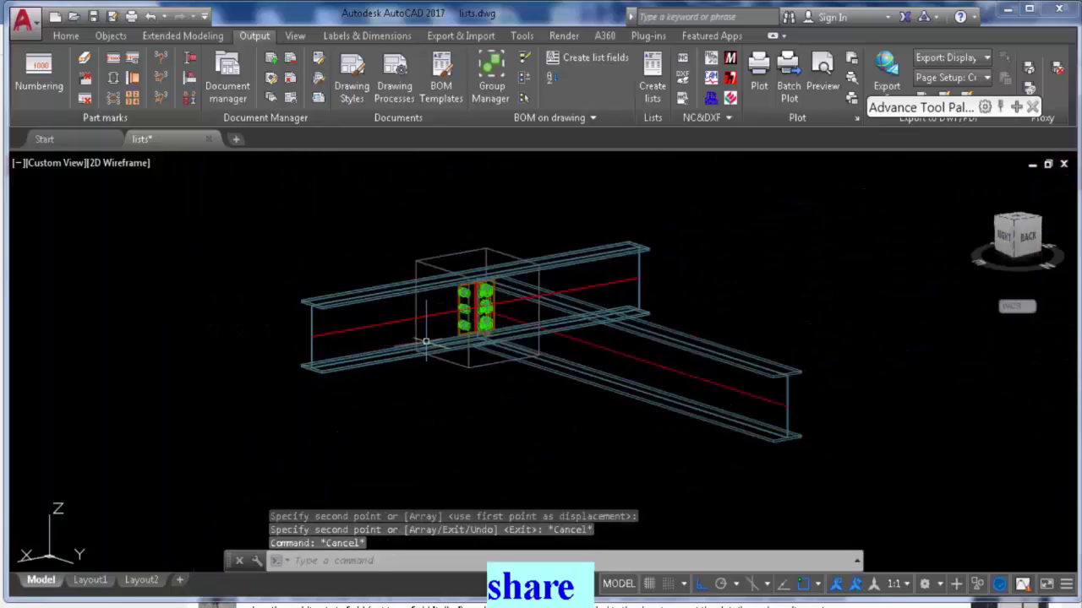
Step: Force-update the detail documents, then renumber parts, giving W12x26 mark B1 two objects and B2 one
left_click(243, 89)
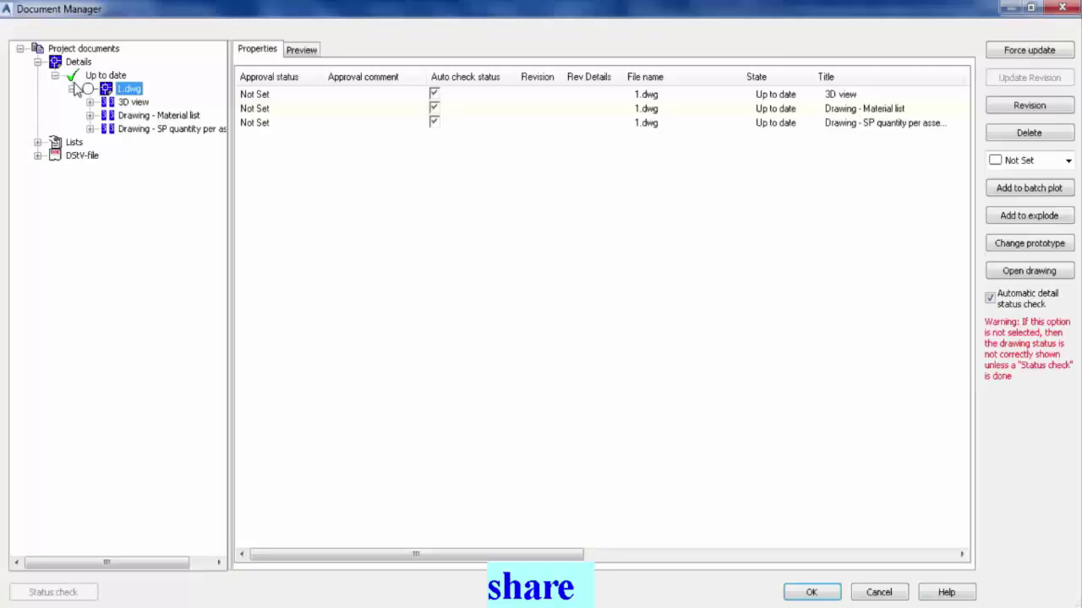
left_click(55, 75)
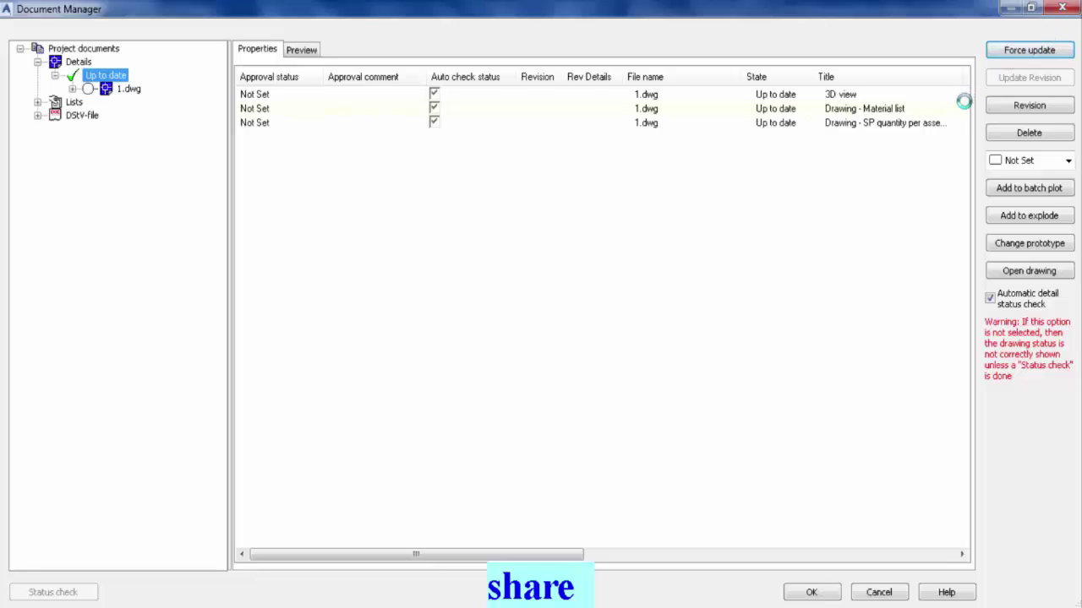
left_click(1062, 8)
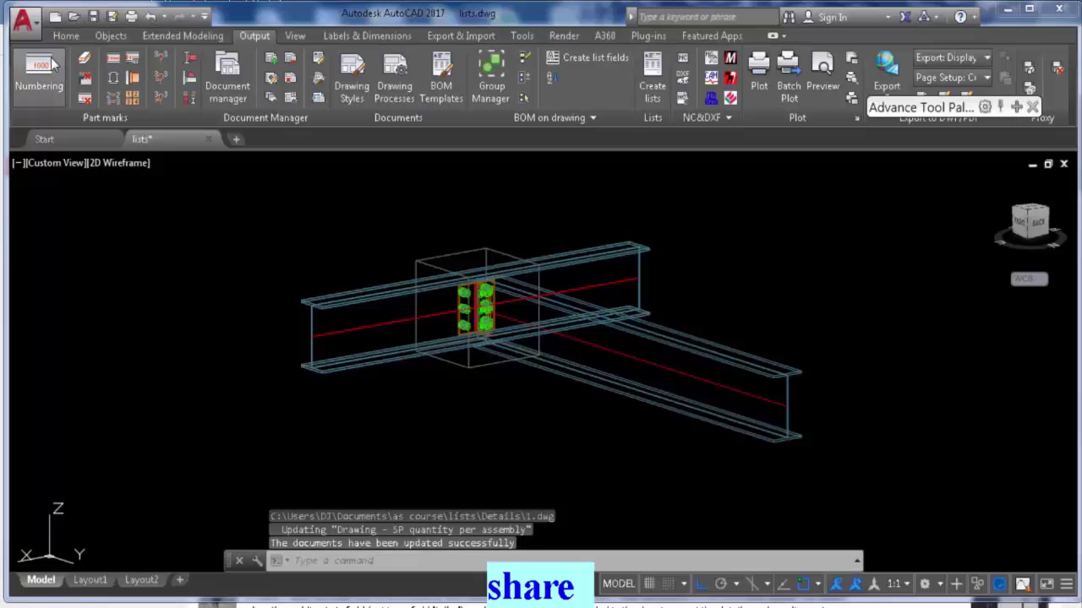
left_click(54, 66)
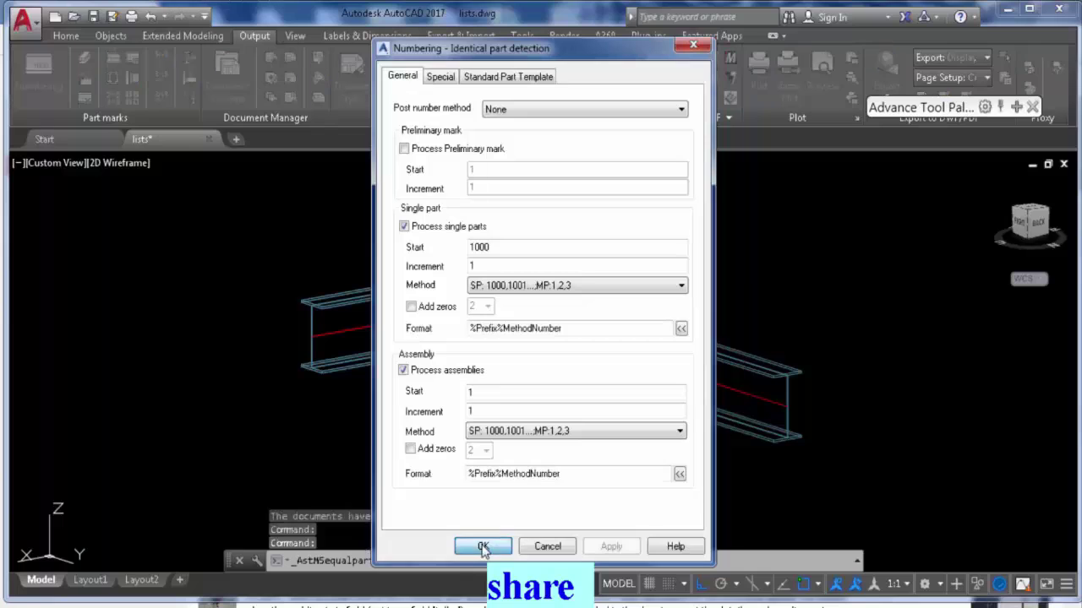
left_click(482, 548)
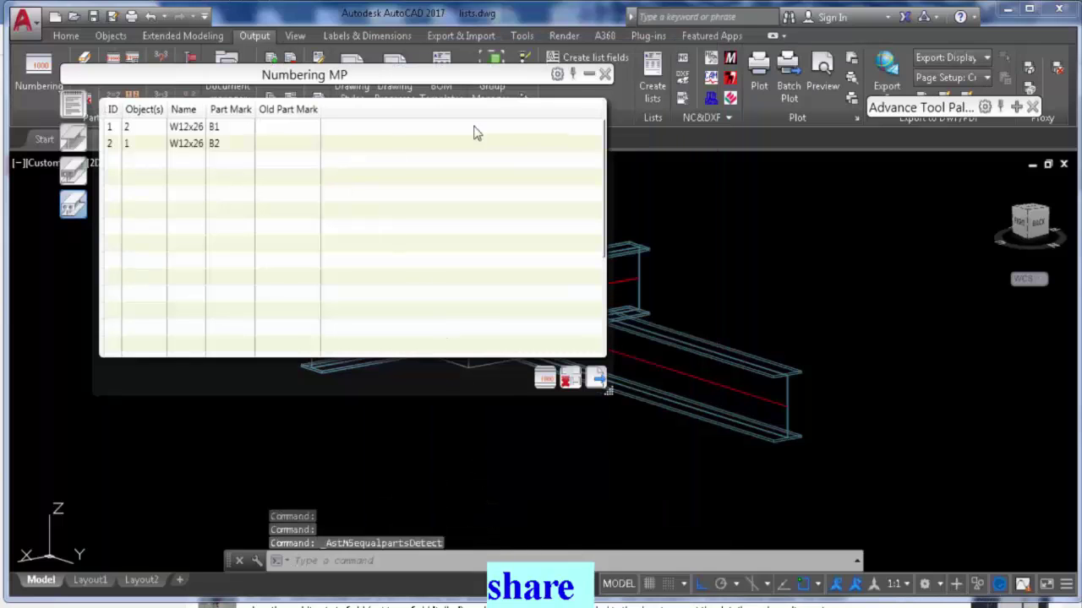
Step: Force-update the Material list and SP-quantity drawings needing update, then open 1.dwg
left_click(605, 75)
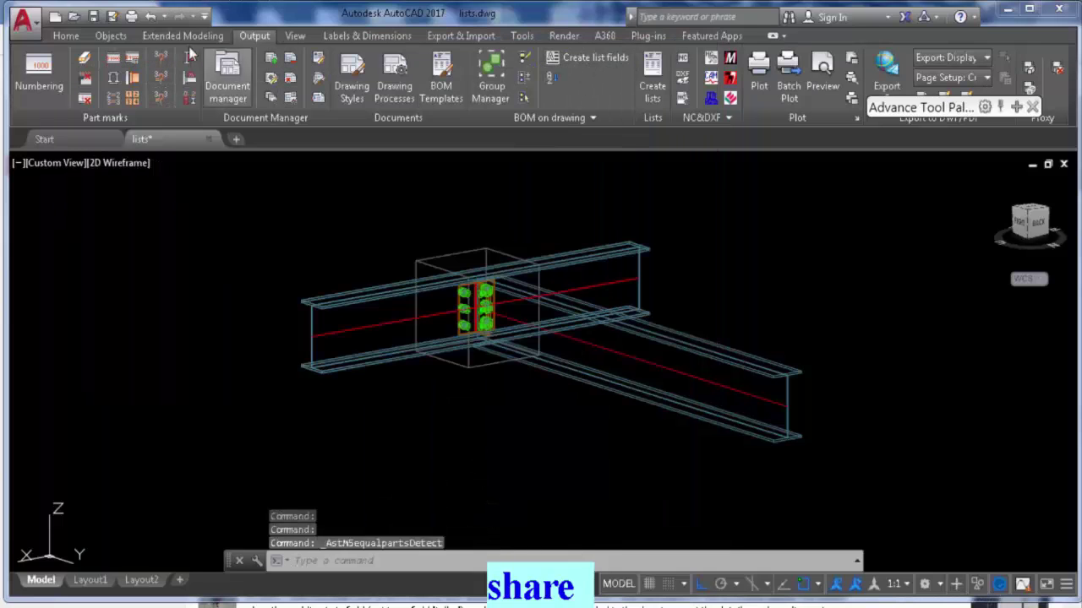
left_click(237, 76)
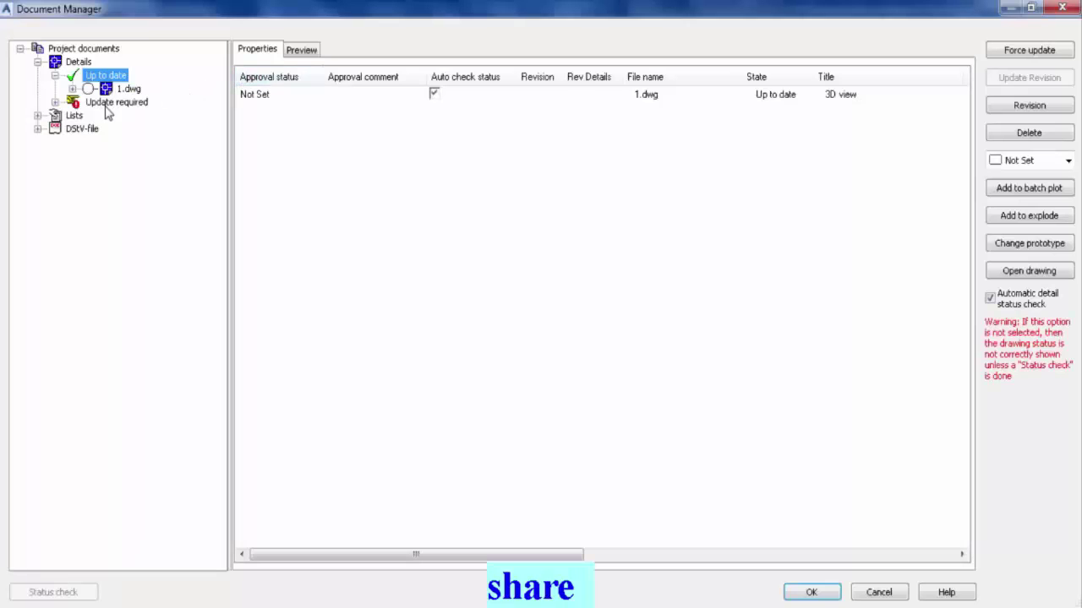
left_click(110, 102)
left_click(1005, 52)
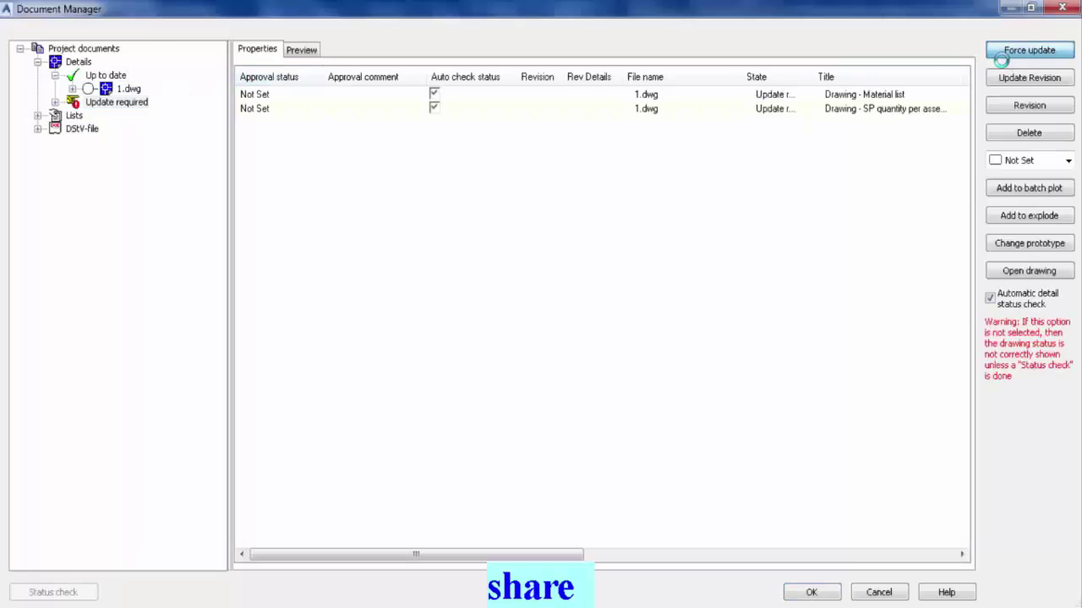
left_click(129, 89)
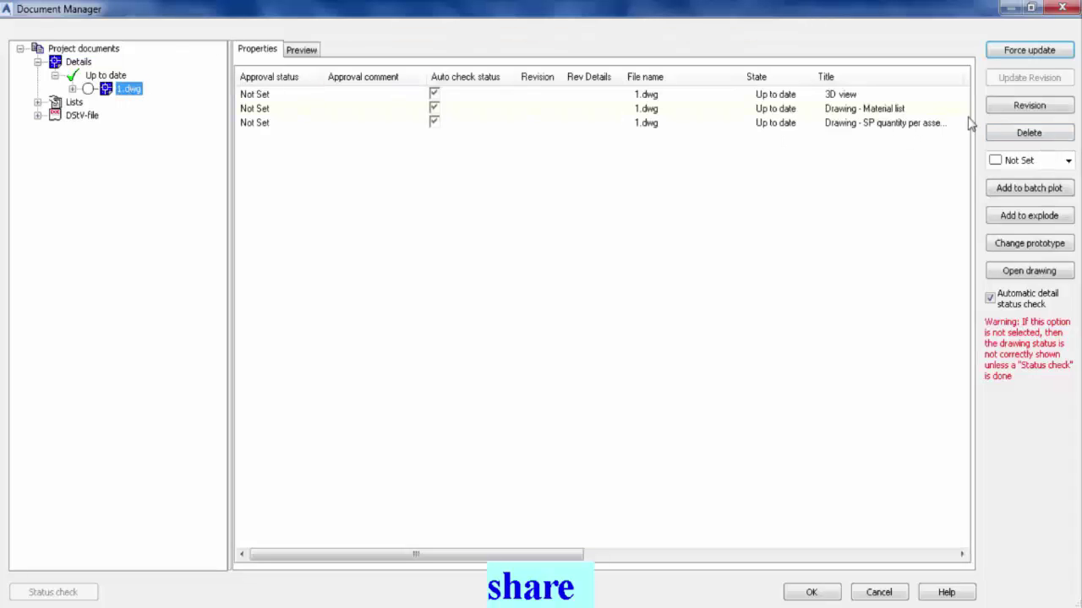
left_click(1029, 270)
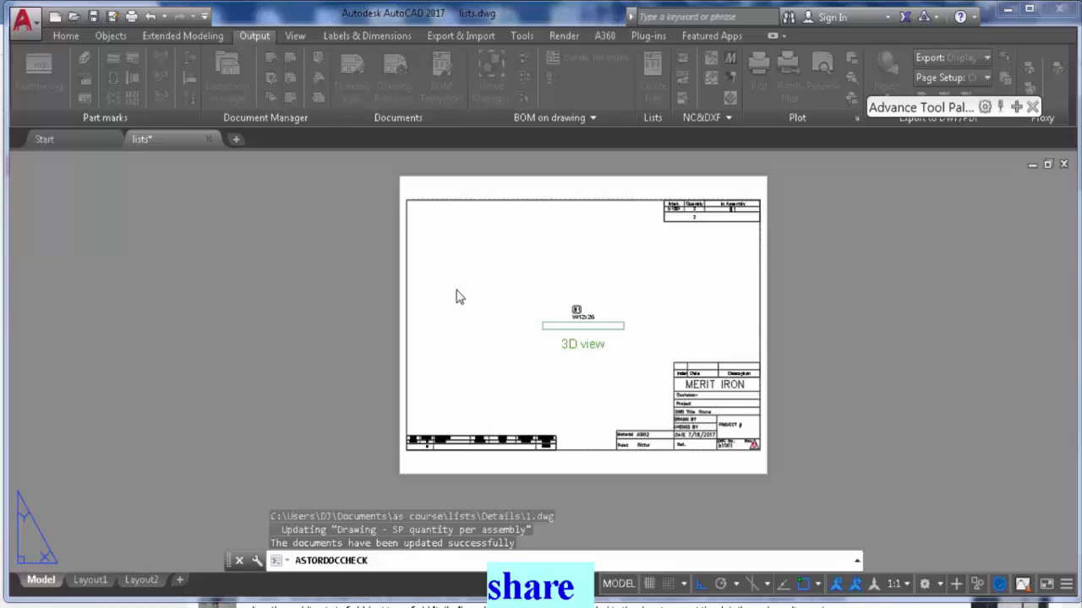
Step: Zoom into the 1.dwg material list showing b1001 W12x26 with amount 2 and weight 334.24
scroll(412, 462, "up", 5)
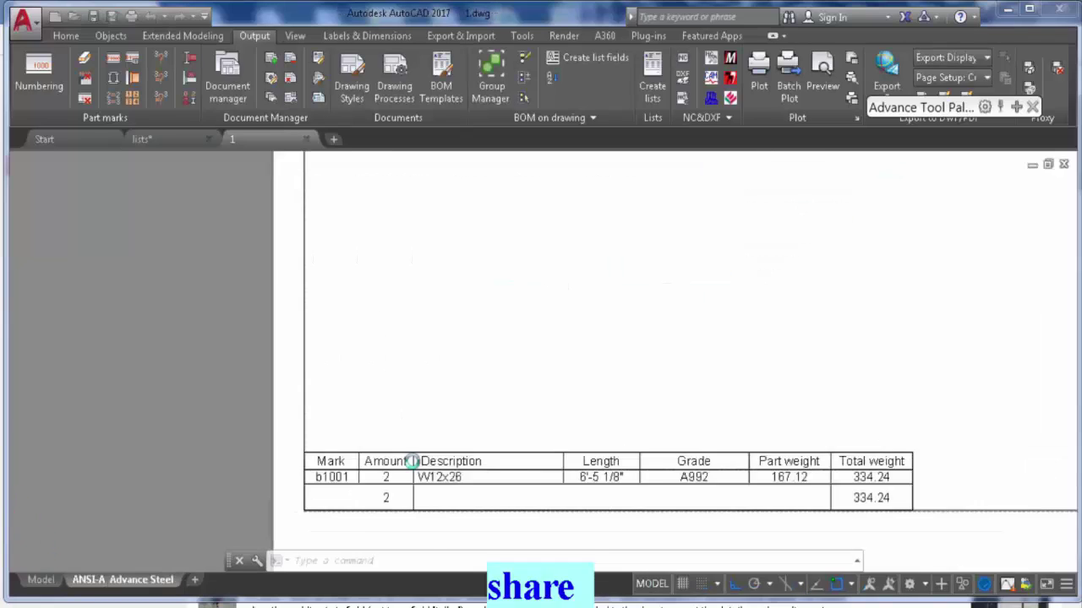
double_click(412, 462)
scroll(357, 476, "up", 2)
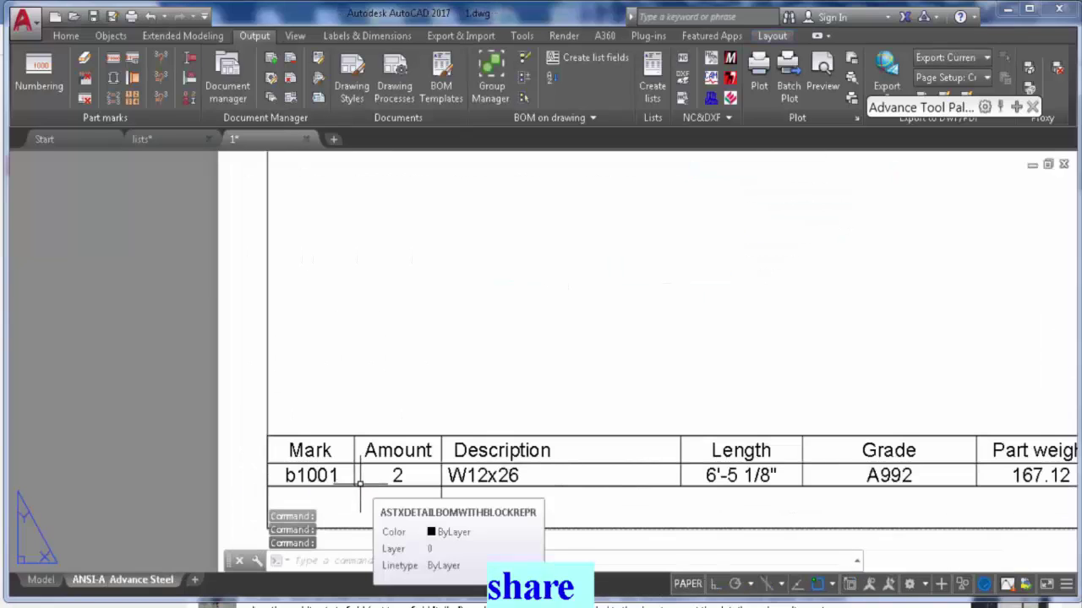
scroll(329, 386, "down", 5)
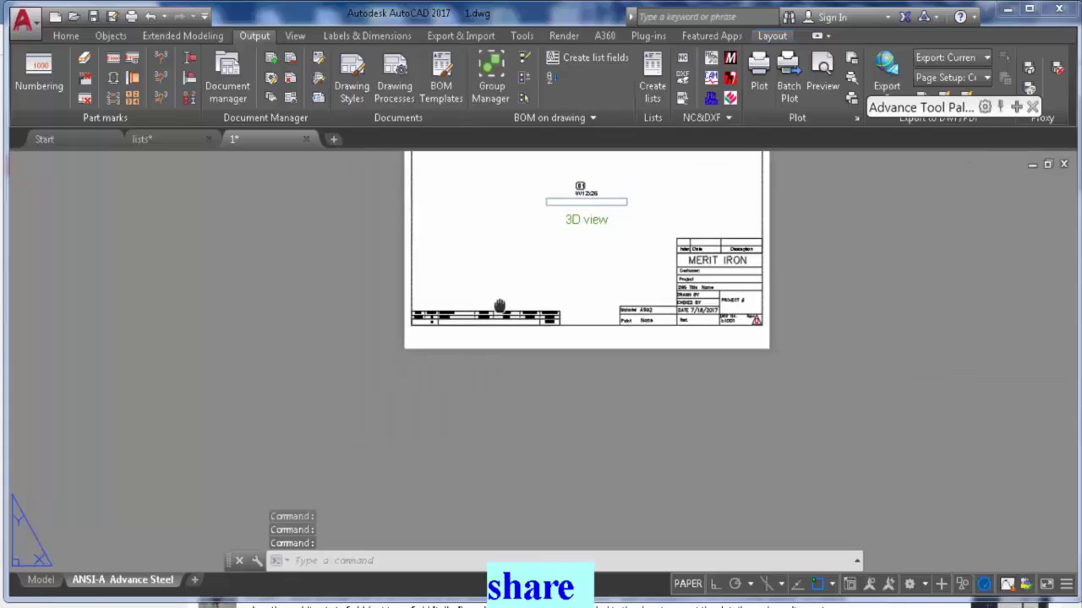
middle_click_drag(499, 306, 485, 321)
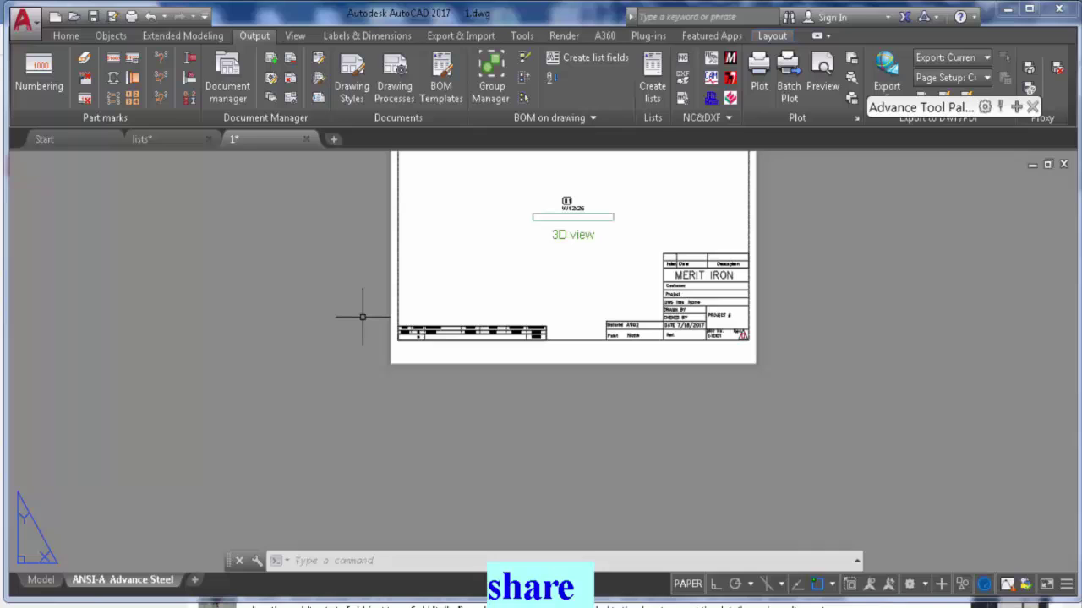
Step: Return to lists.dwg, start a '3D View Model (claddings) w/o Labels' detail, then cancel its settings
left_click(177, 141)
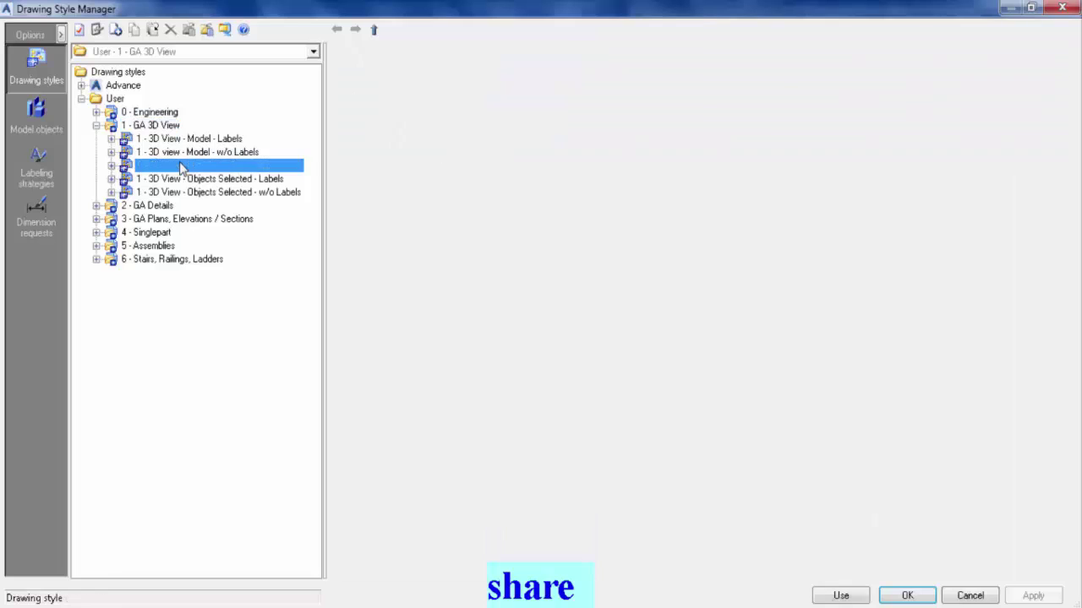
left_click(174, 166)
left_click(836, 595)
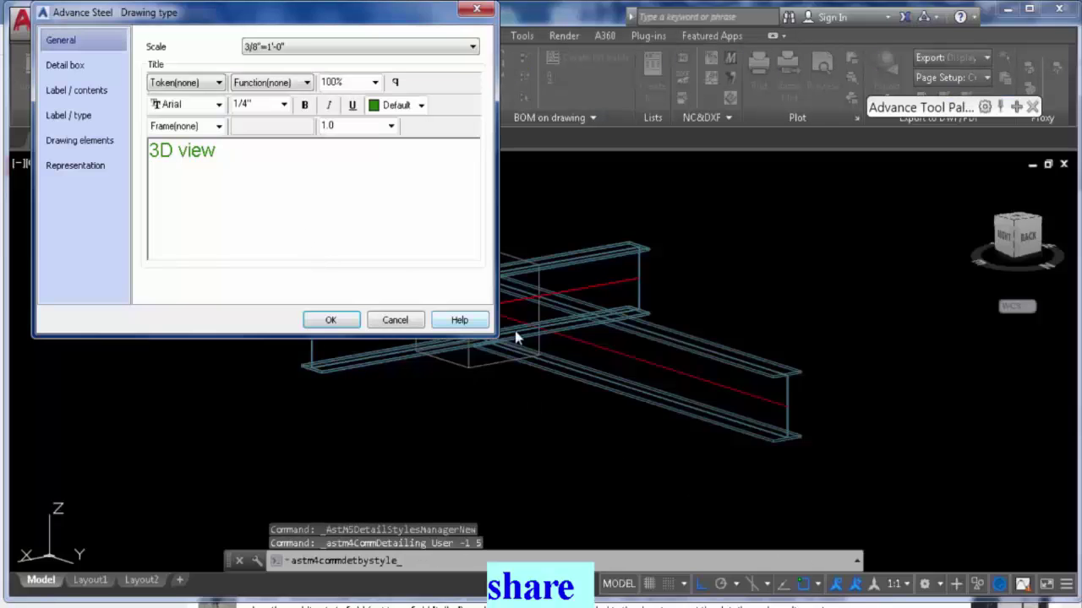
left_click(411, 319)
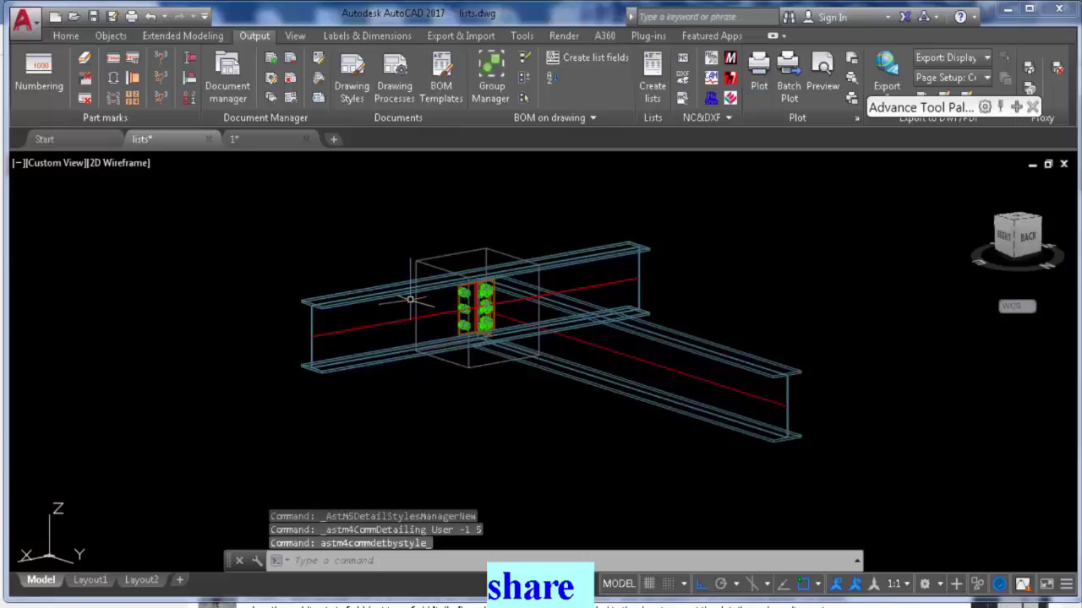
left_click(271, 84)
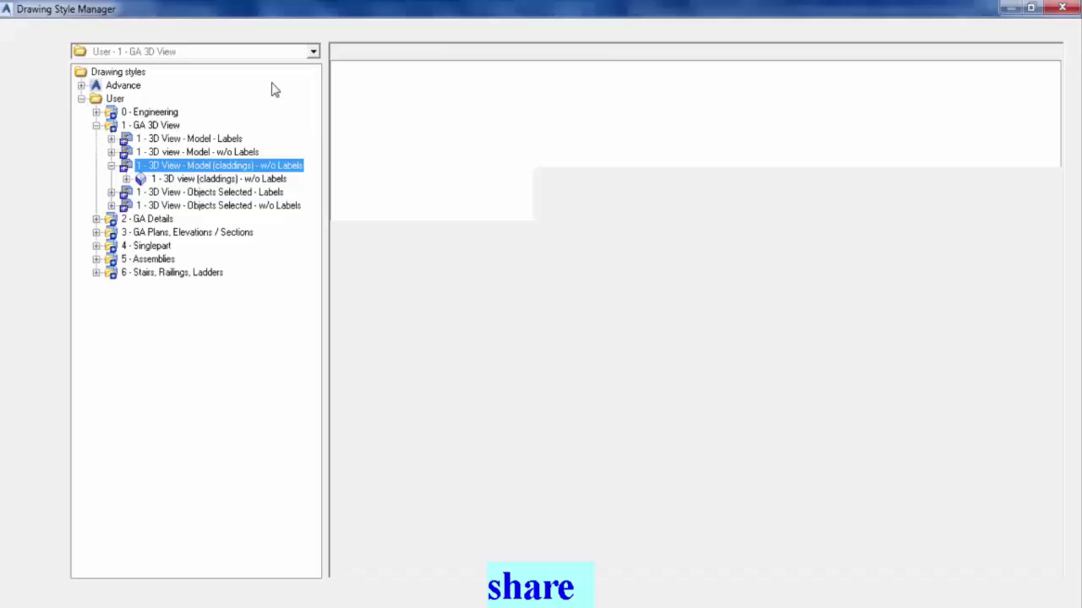
left_click(363, 116)
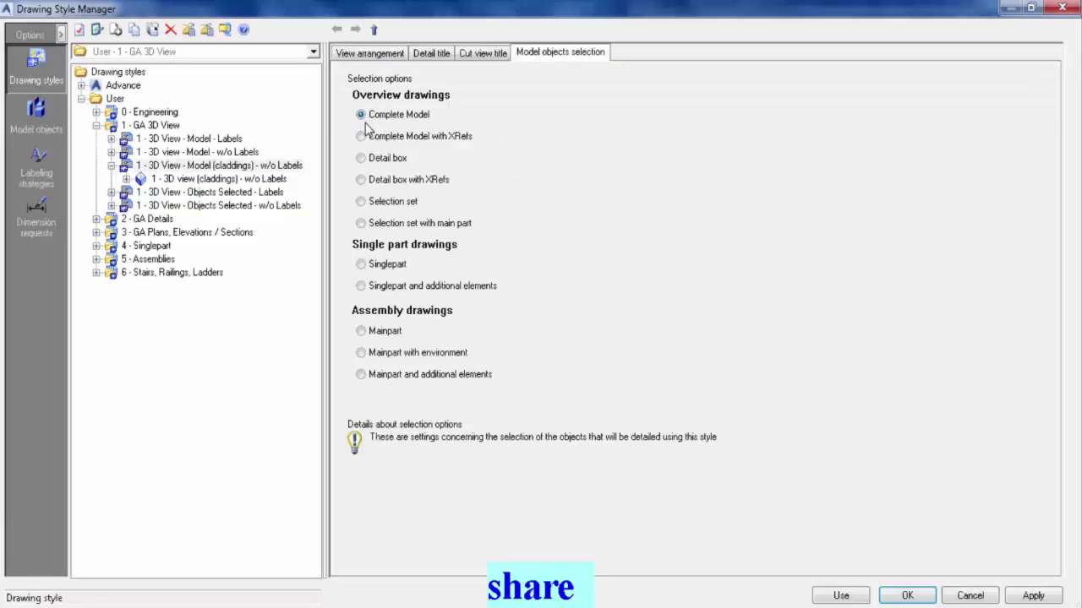
left_click(377, 203)
left_click(392, 269)
left_click(387, 331)
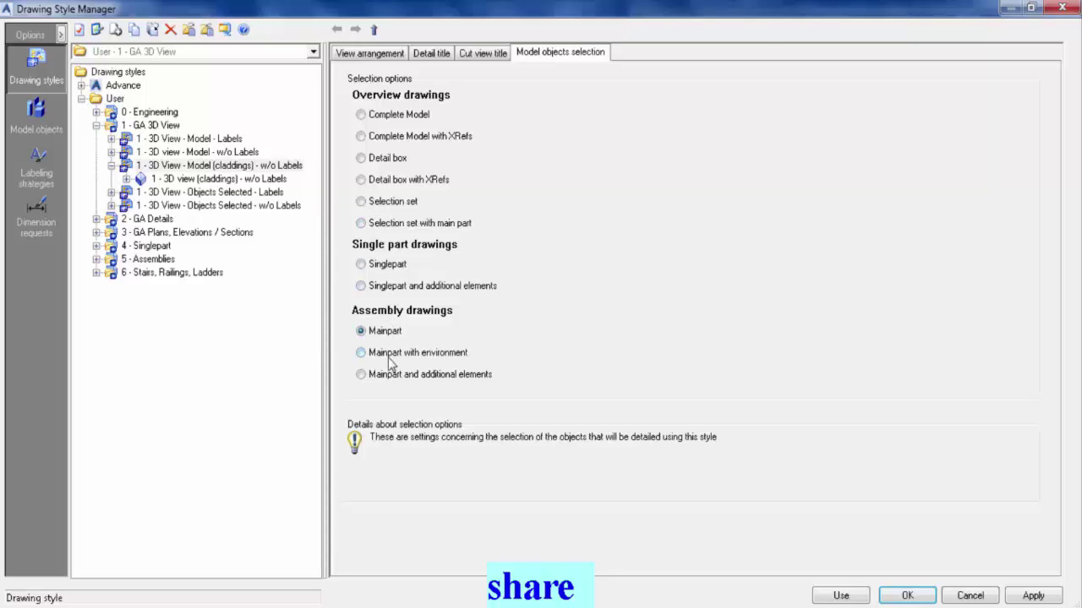
left_click(388, 354)
left_click(970, 595)
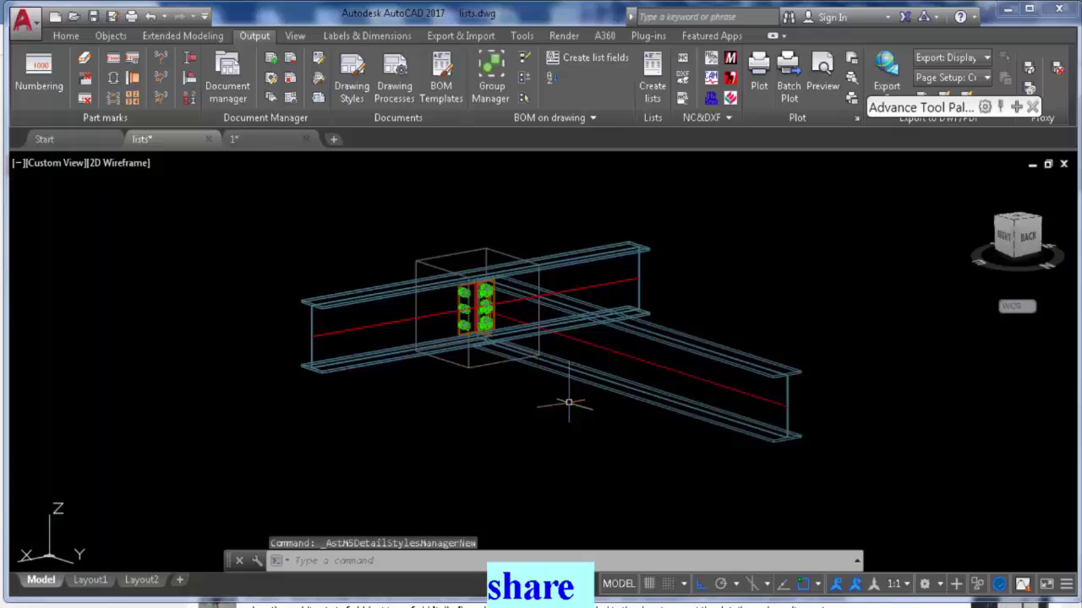